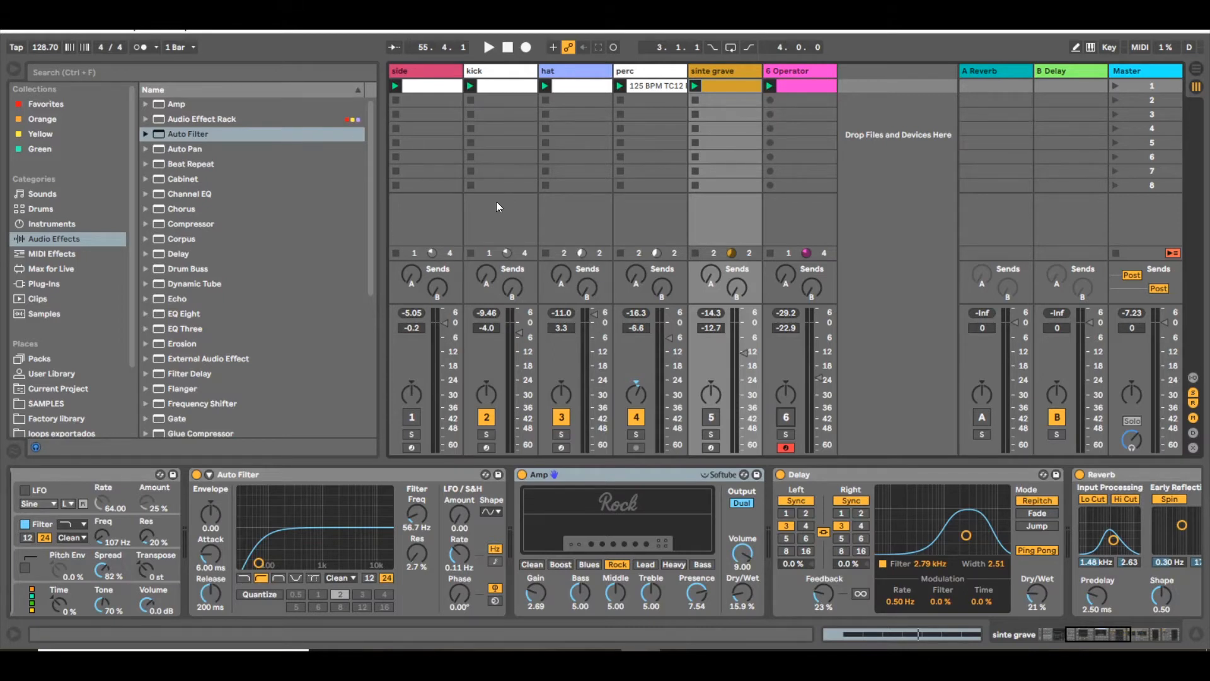
# - Play the mix, then audition the sinte grave track on its own and together with the other active tracks
pyautogui.press('space')
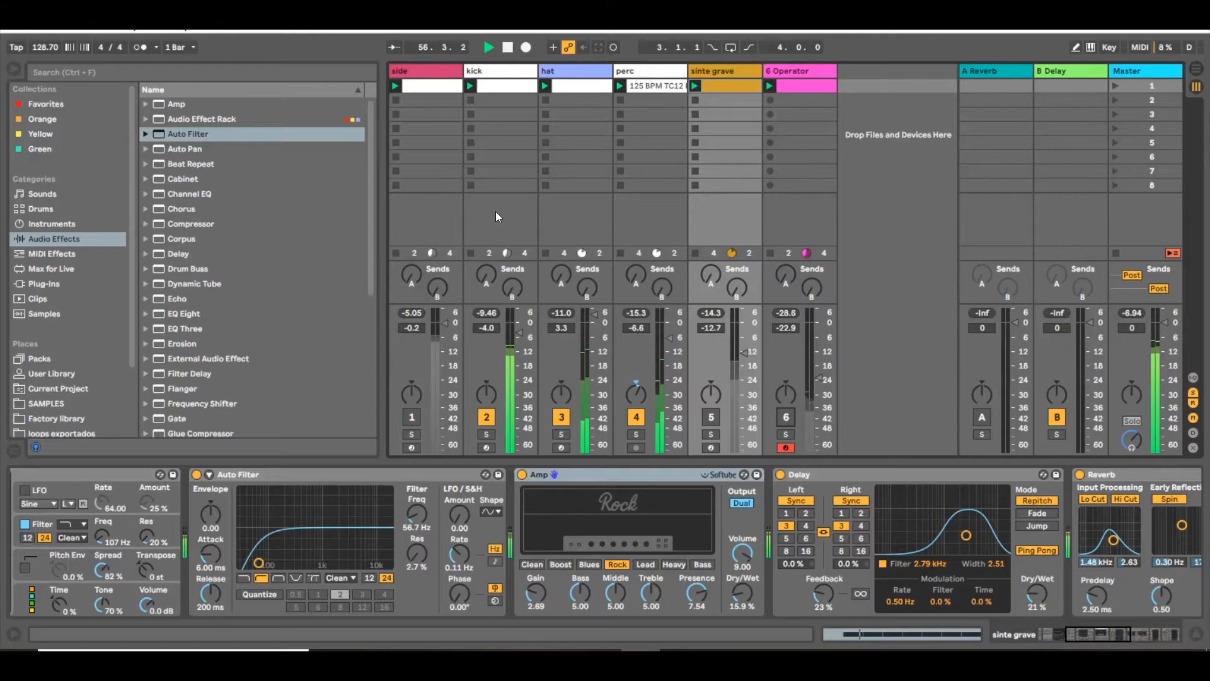
pyautogui.press('space')
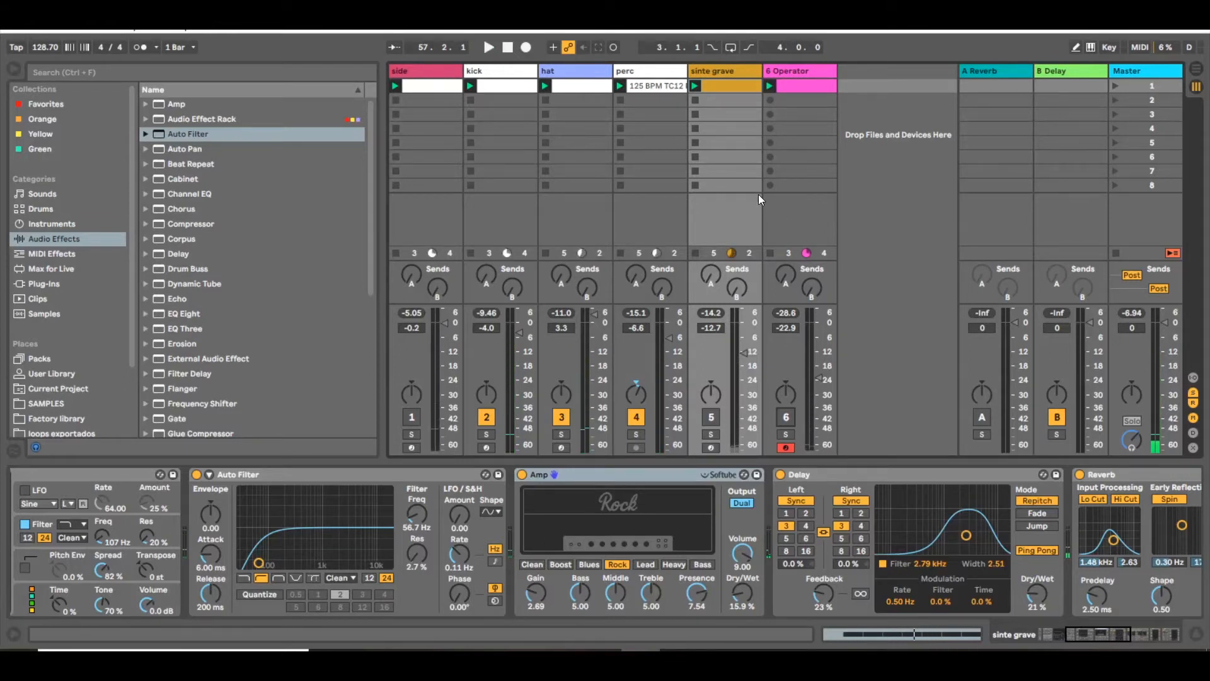
pyautogui.click(715, 72)
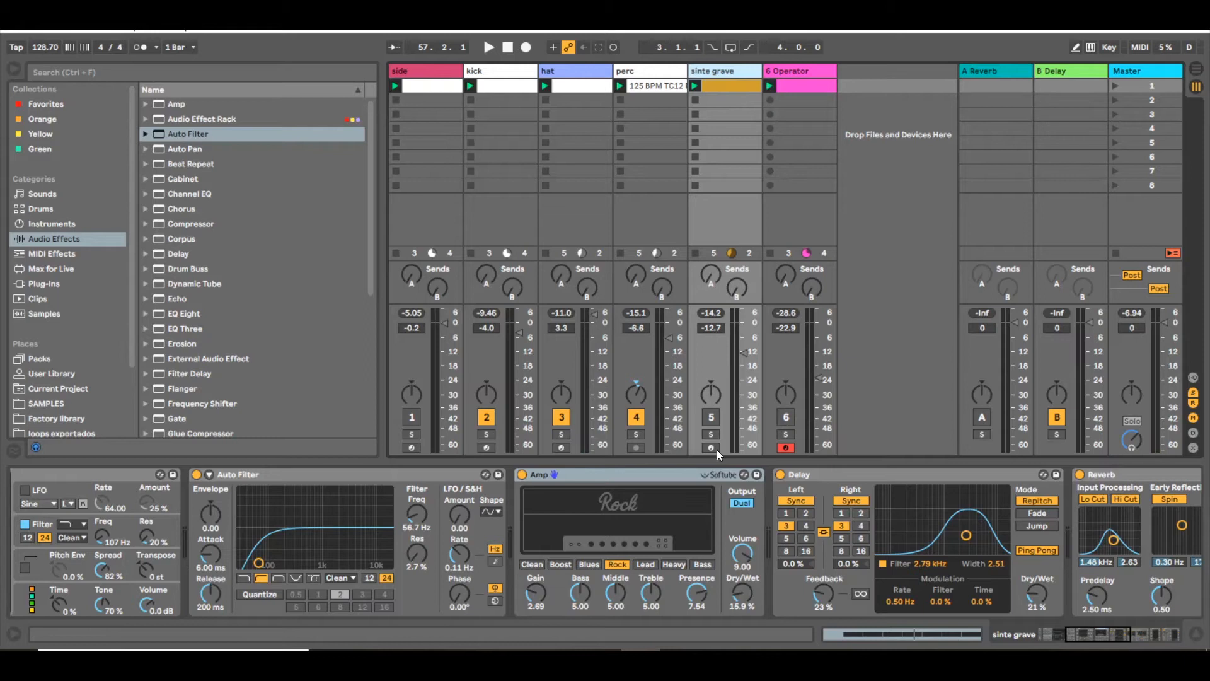
pyautogui.click(710, 434)
pyautogui.press('space')
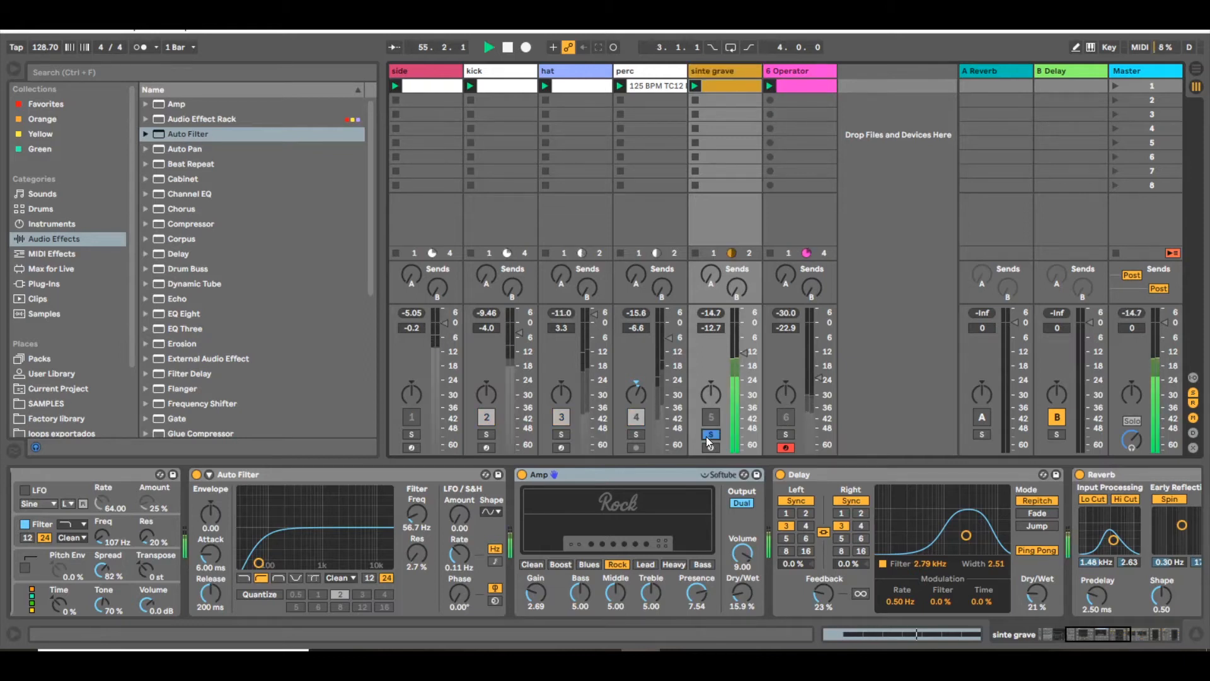
pyautogui.click(710, 434)
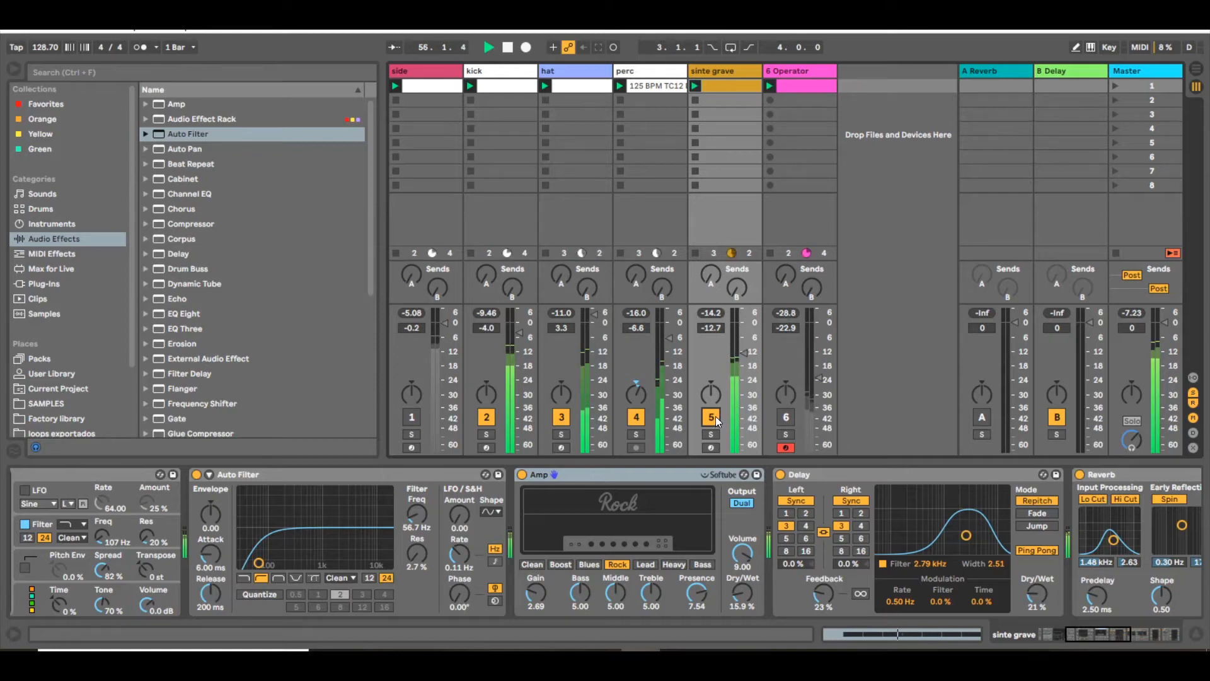
pyautogui.click(711, 417)
pyautogui.press('space')
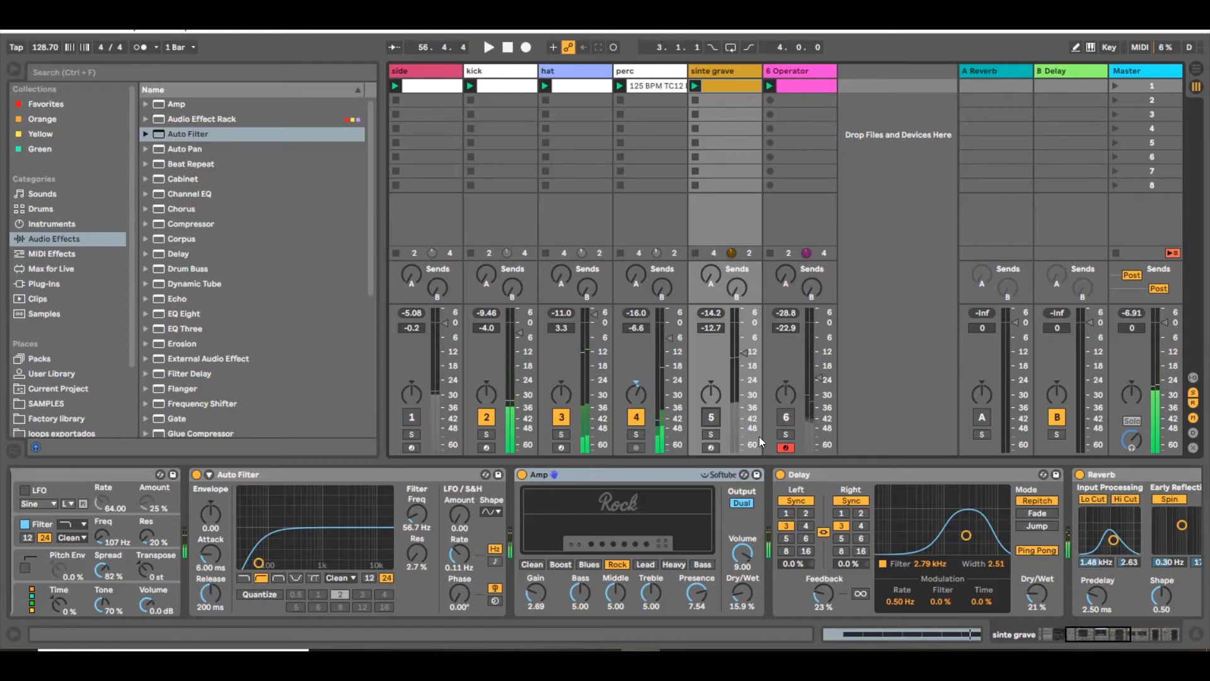
# - Activate the Operator track and listen to it together with the kick, hat and perc
pyautogui.click(787, 418)
pyautogui.press('space')
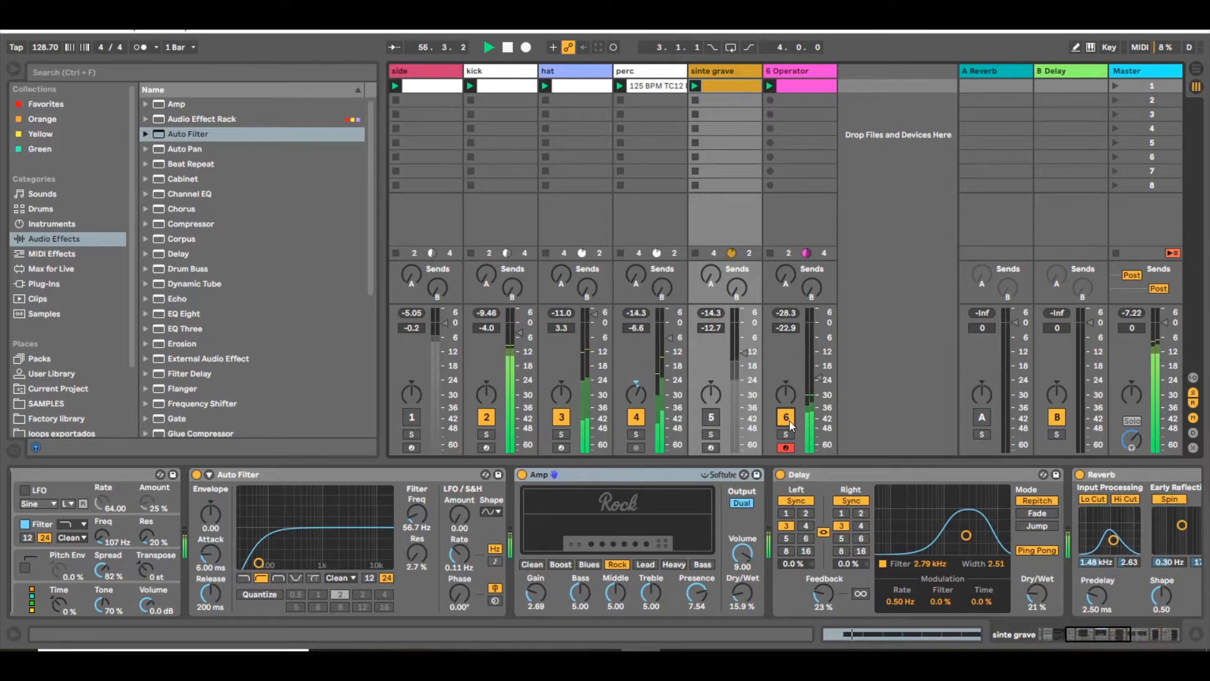
pyautogui.press('space')
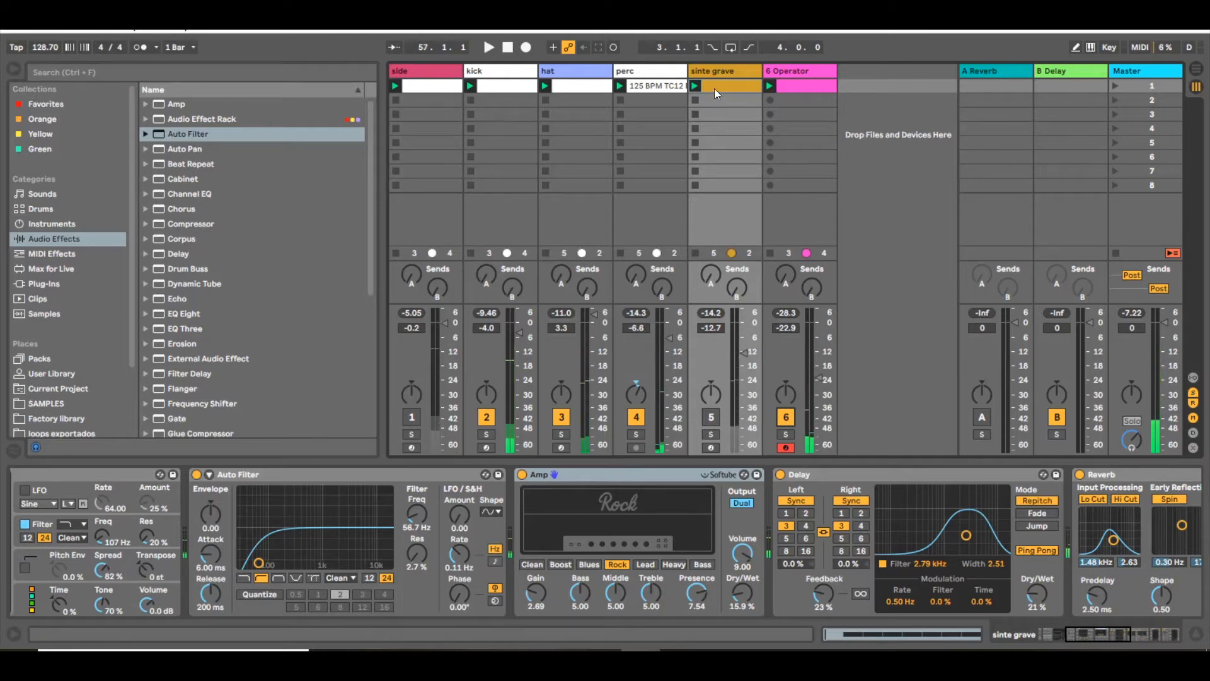
# - Solo the sinte grave track, open its MIDI clip and play it to review the note pattern
pyautogui.click(720, 71)
pyautogui.click(712, 435)
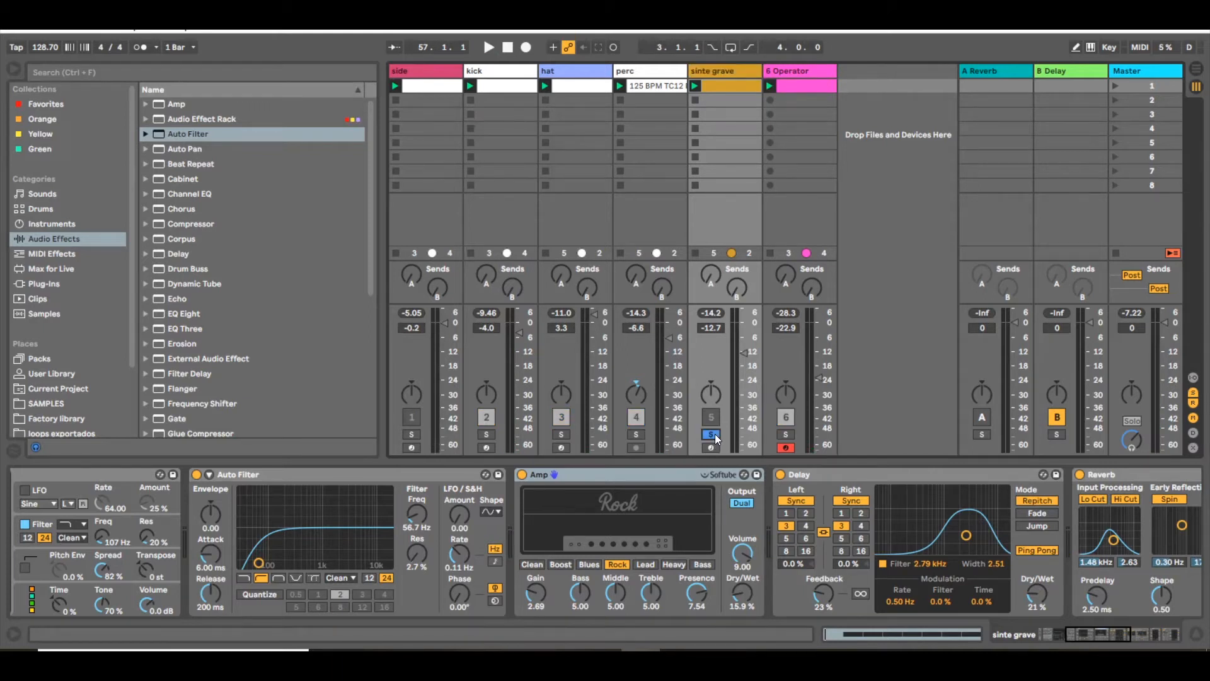
pyautogui.click(738, 82)
pyautogui.press('space')
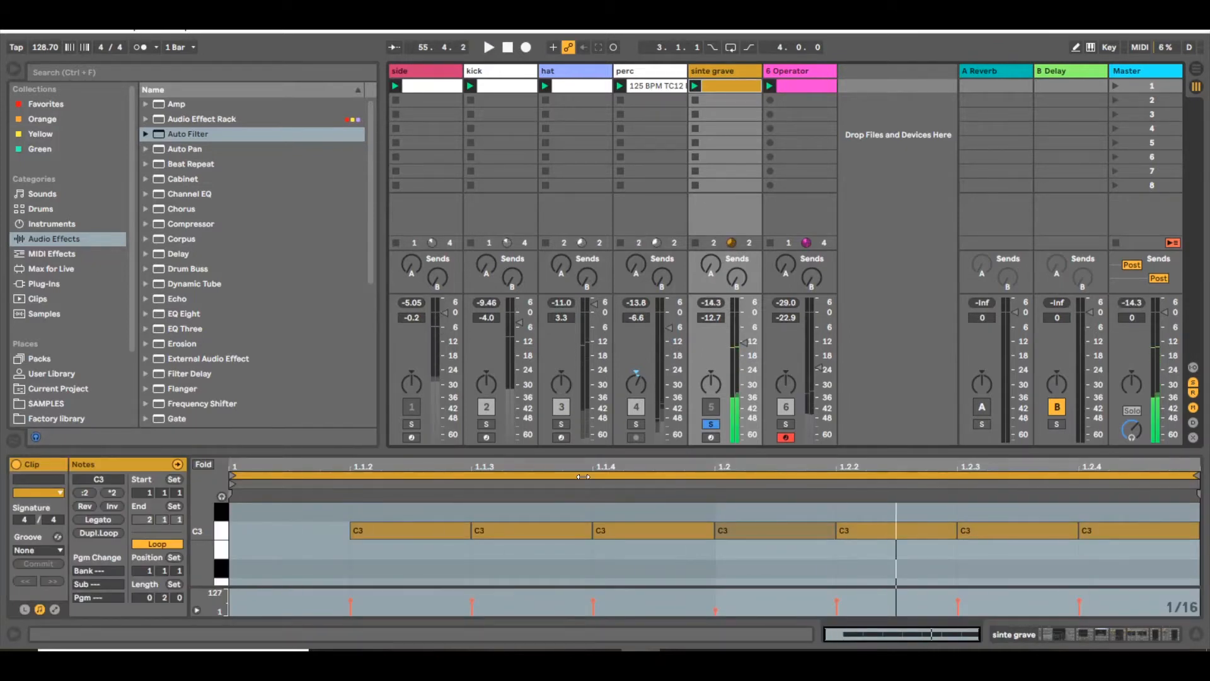
# - Solo the Operator track, play it and open its MIDI clip to review the notes, then take it out of solo
pyautogui.click(716, 72)
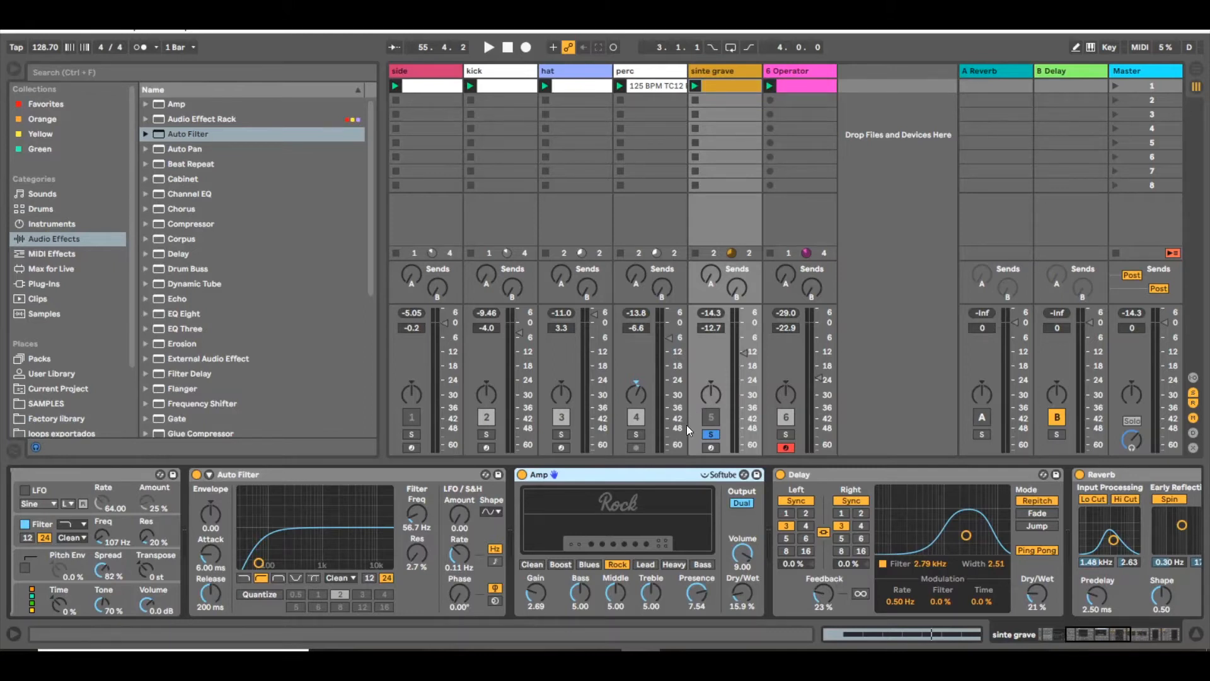
pyautogui.click(785, 434)
pyautogui.press('space')
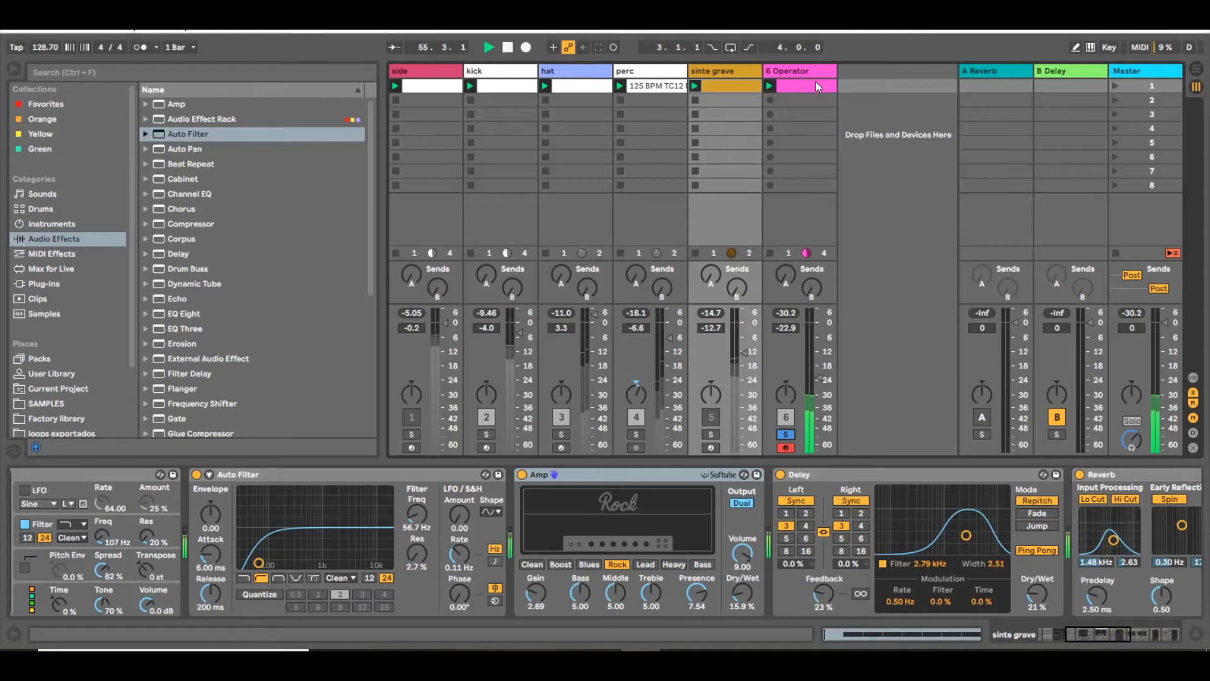
pyautogui.click(816, 83)
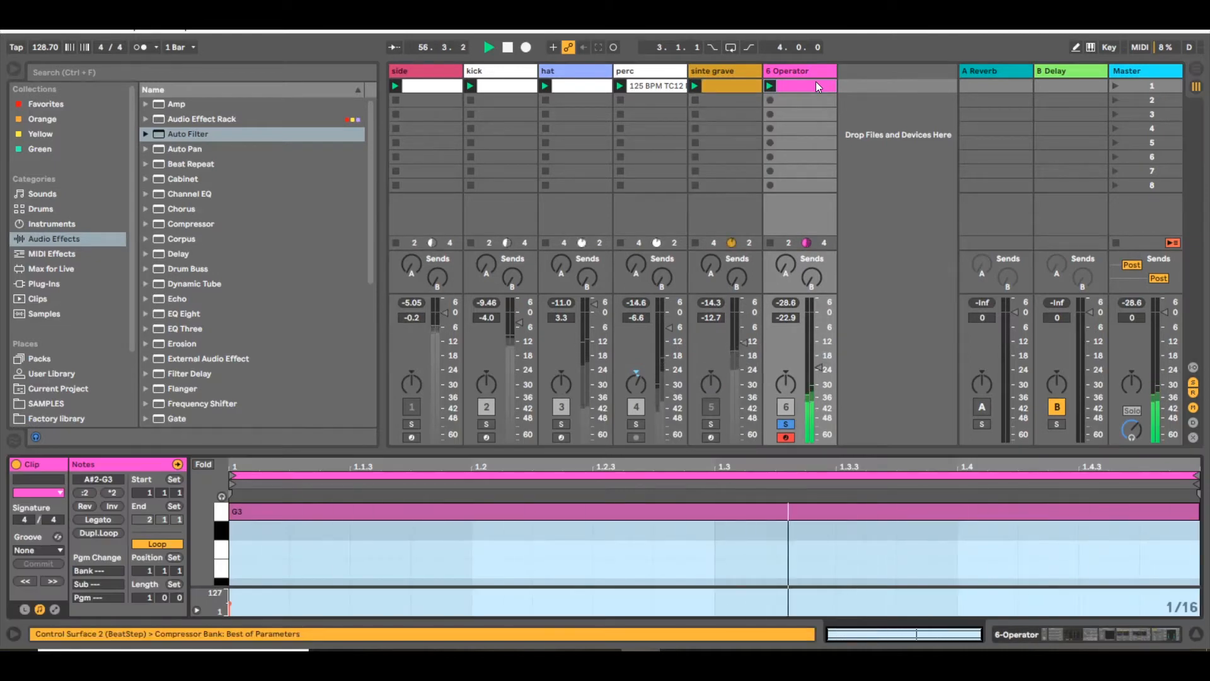
pyautogui.click(792, 425)
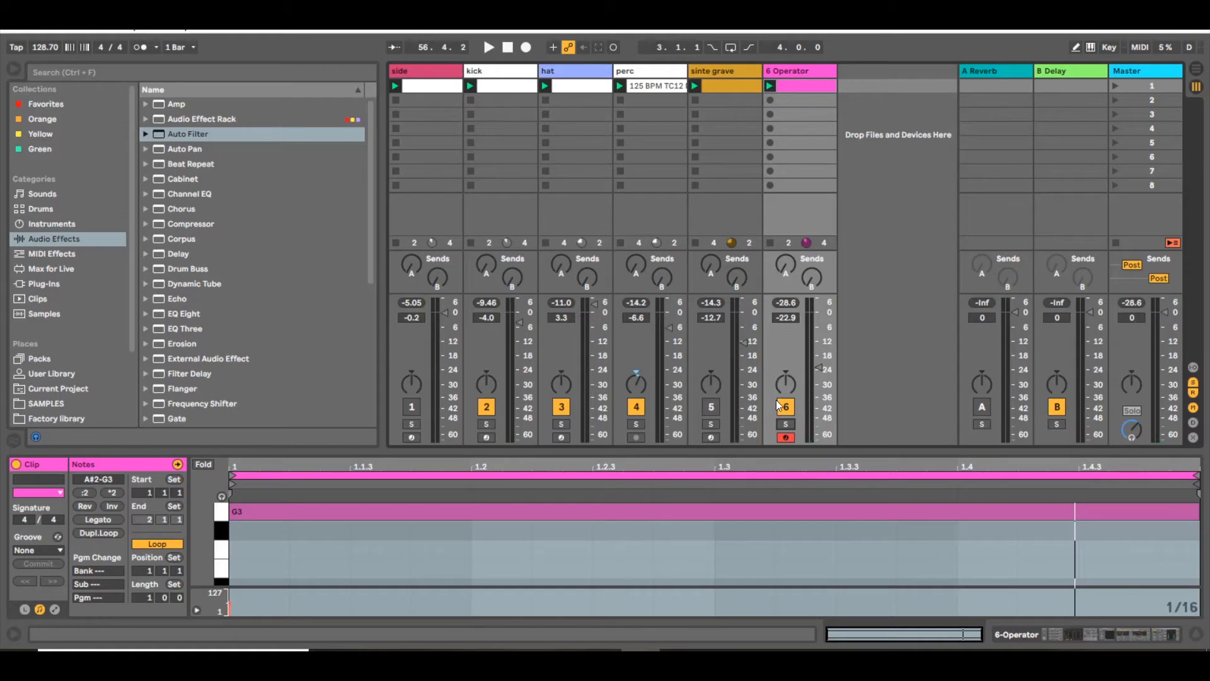
# - Solo the sinte grave track and show its device chain
pyautogui.click(721, 71)
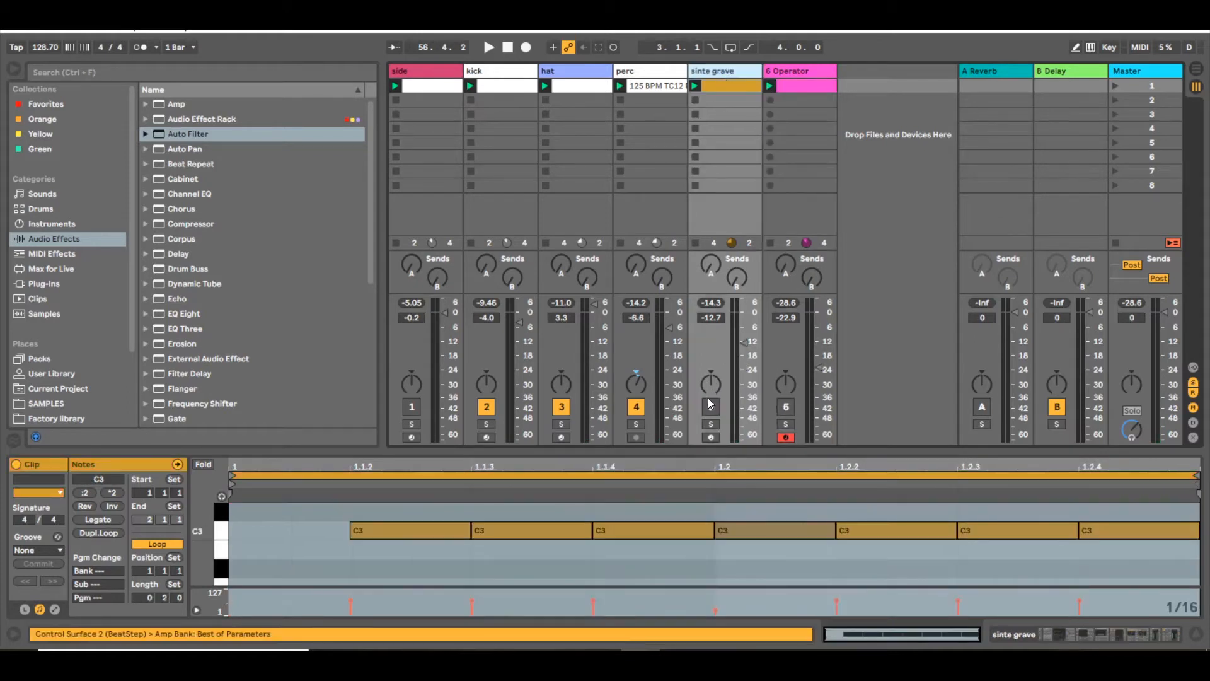
pyautogui.click(713, 424)
pyautogui.click(724, 72)
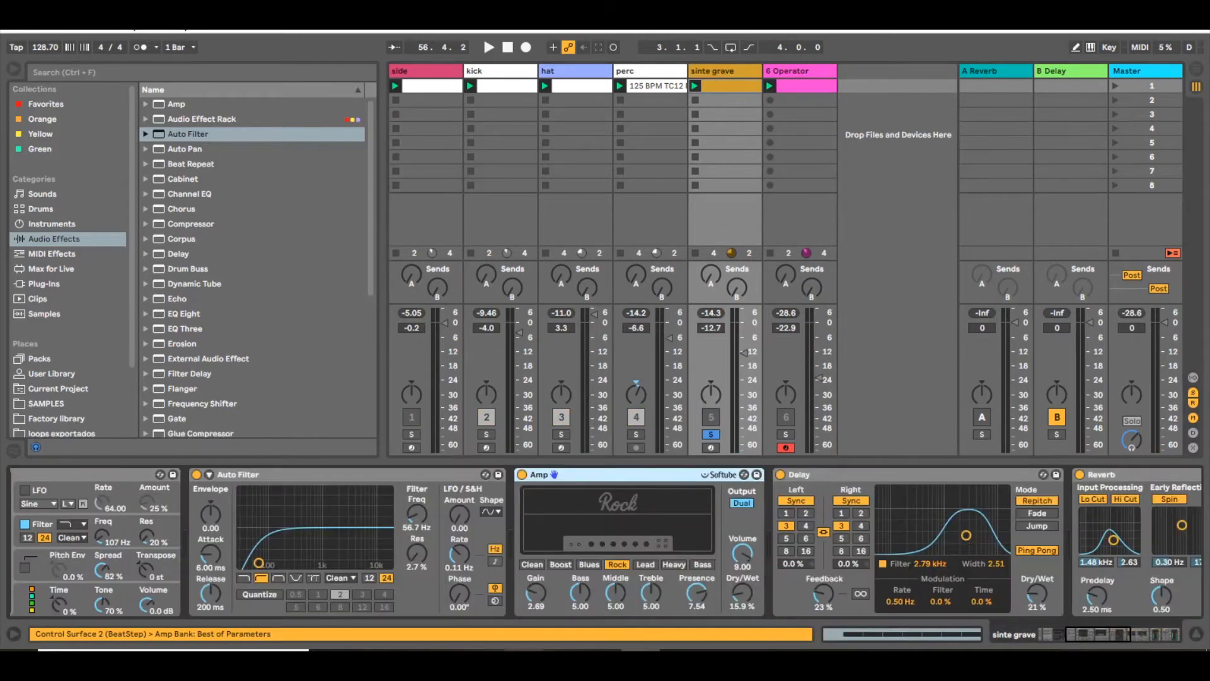
# - Examine the sinte grave device chain from the Operator through the Auto Filter, Amp, Delay and Reverb to the compressors
pyautogui.moveTo(1129, 629); pyautogui.dragTo(1082, 625)
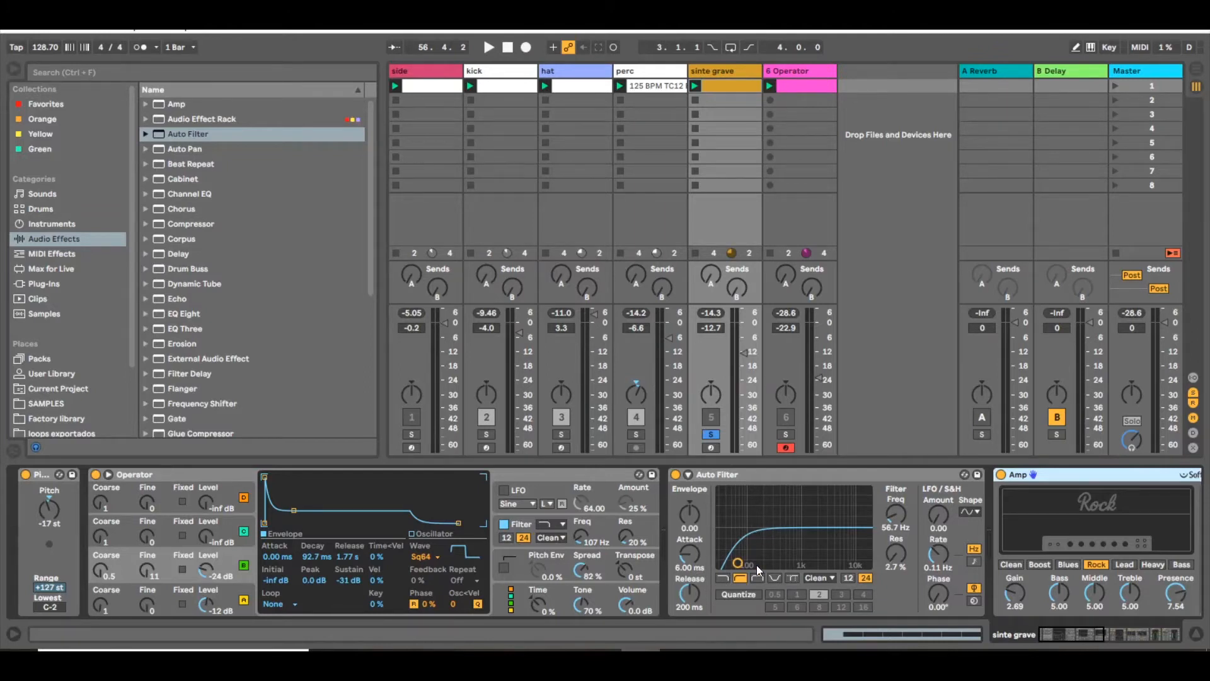
pyautogui.moveTo(1099, 632); pyautogui.dragTo(1134, 631)
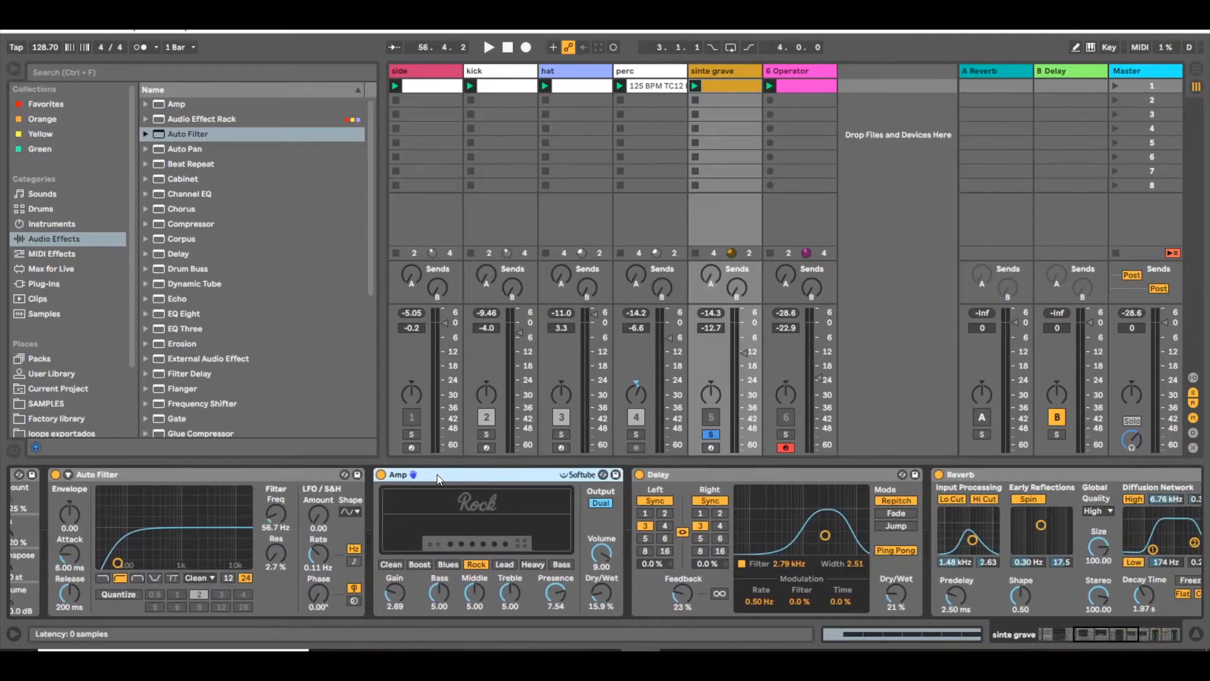
pyautogui.click(670, 479)
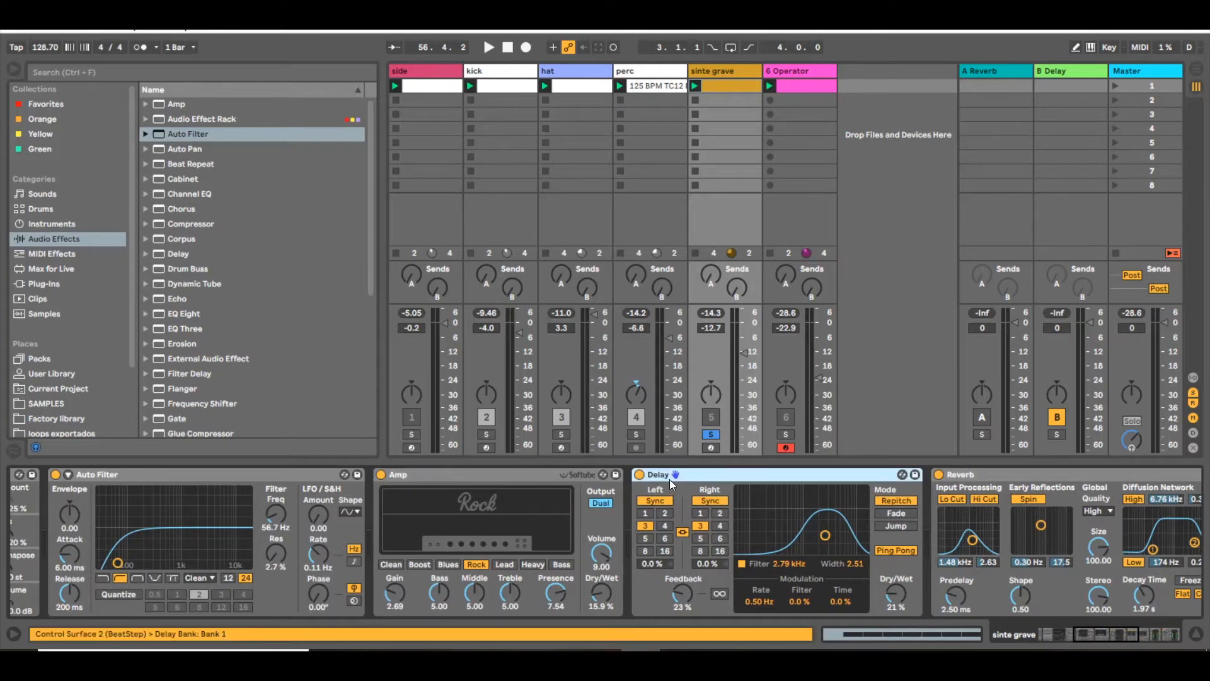
pyautogui.click(1179, 475)
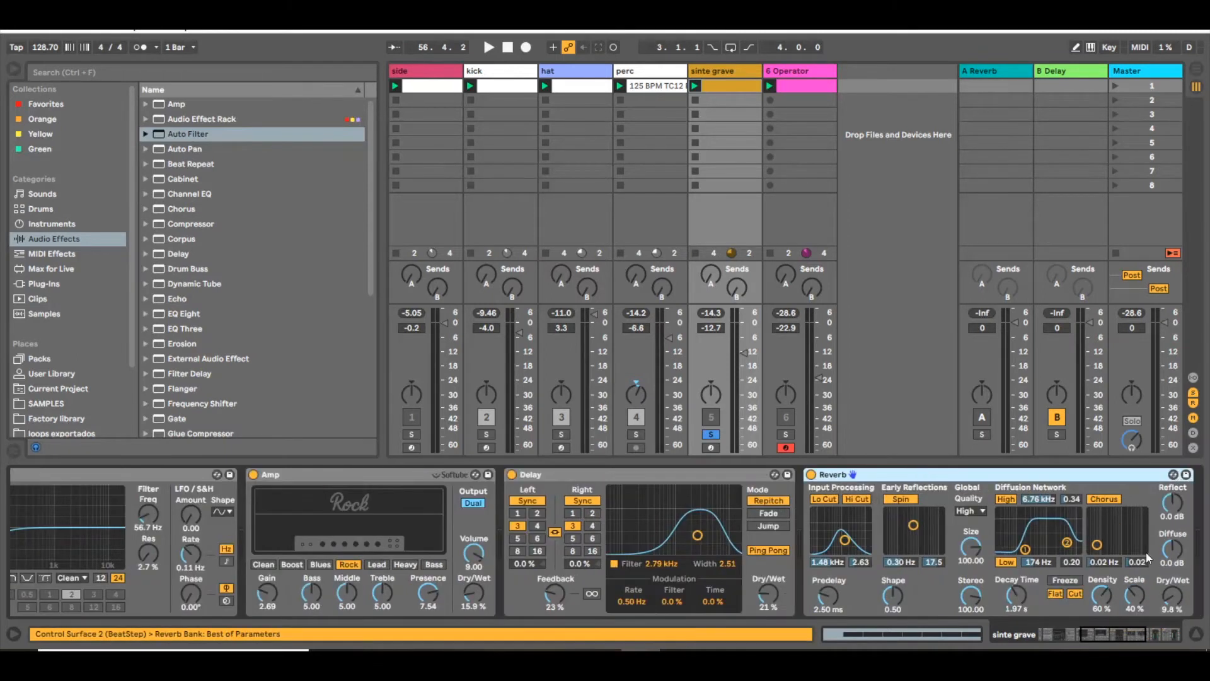
pyautogui.moveTo(1136, 636); pyautogui.dragTo(1171, 652)
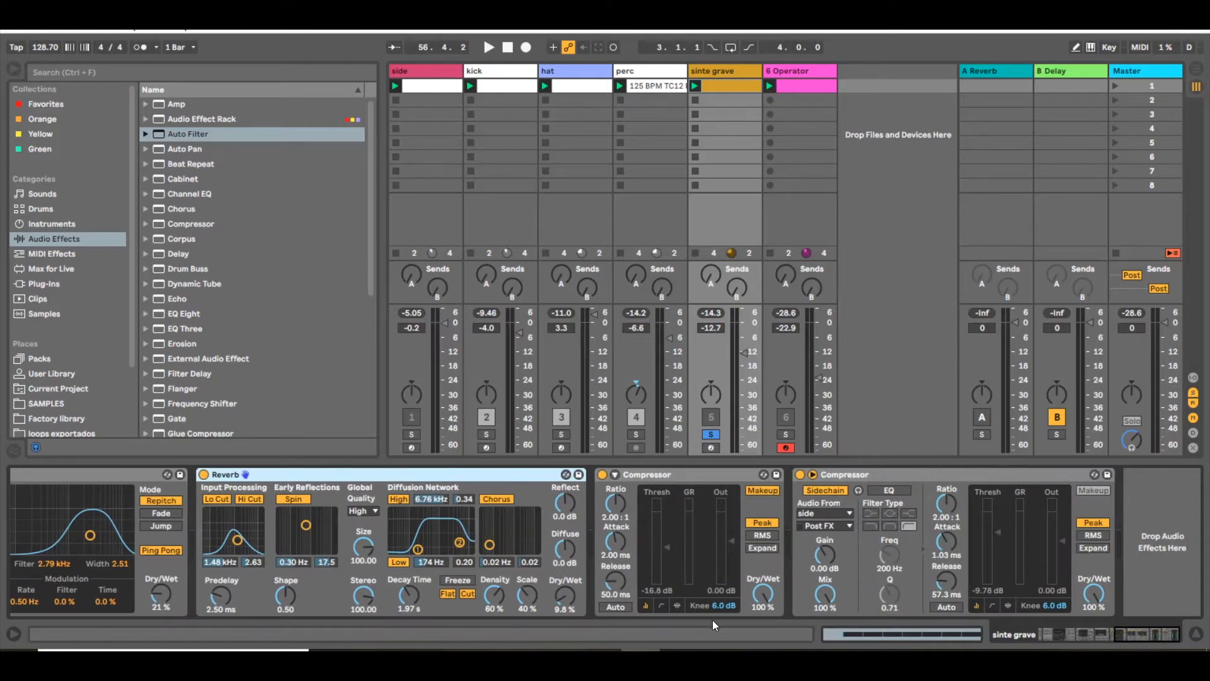
# - Insert a second Auto Filter on the sinte grave track between the existing Auto Filter and the Amp
pyautogui.moveTo(1097, 626); pyautogui.dragTo(1059, 637)
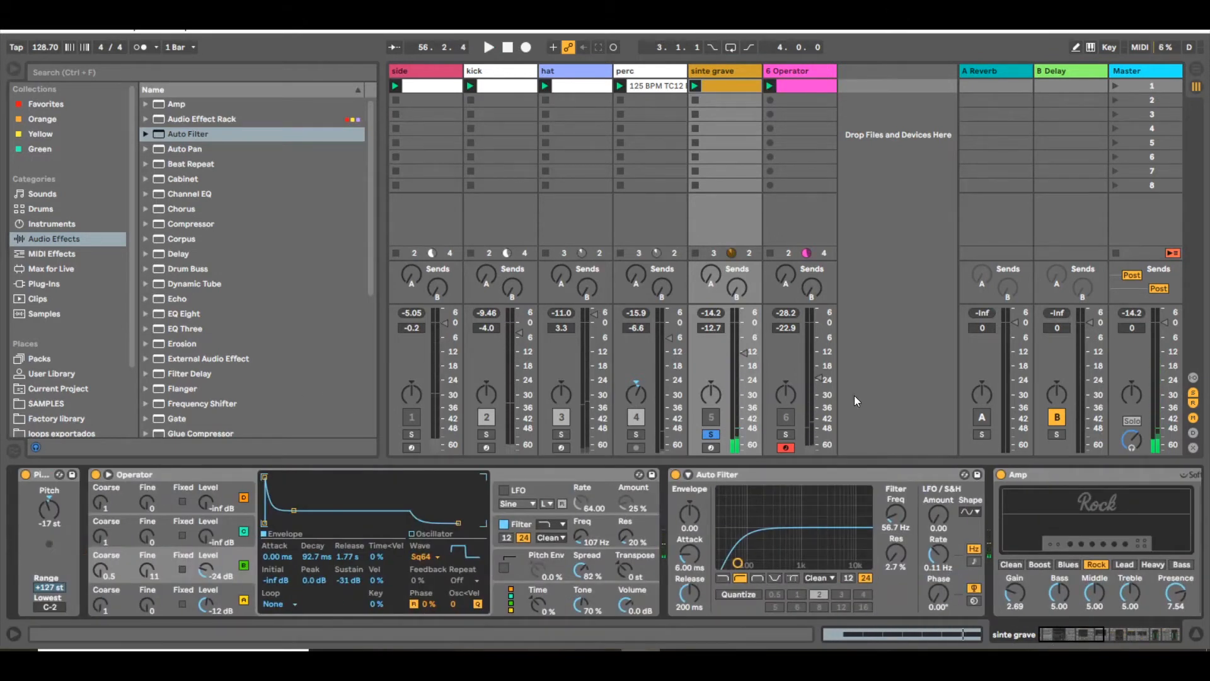
pyautogui.moveTo(182, 131); pyautogui.dragTo(994, 543)
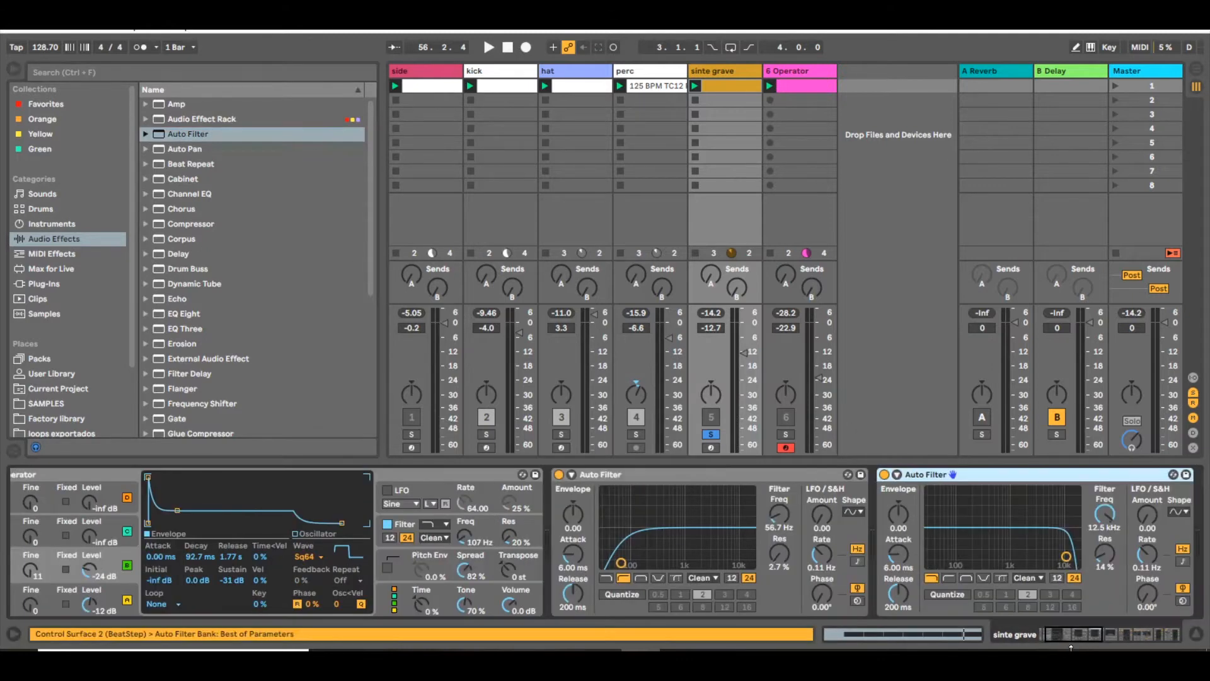
pyautogui.moveTo(1077, 633); pyautogui.dragTo(1104, 648)
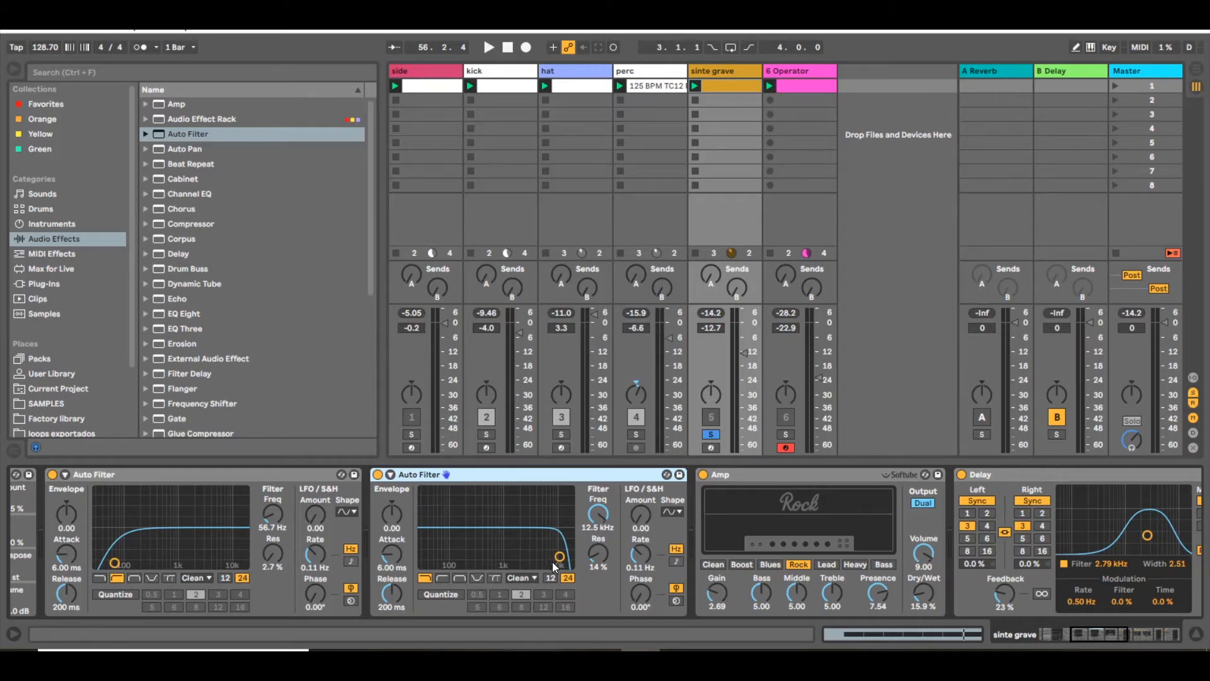
# - Make the new Auto Filter a band-pass and sweep it during playback to 2.82 kHz with 45% resonance
pyautogui.click(459, 578)
pyautogui.moveTo(559, 556); pyautogui.dragTo(473, 537)
pyautogui.press('space')
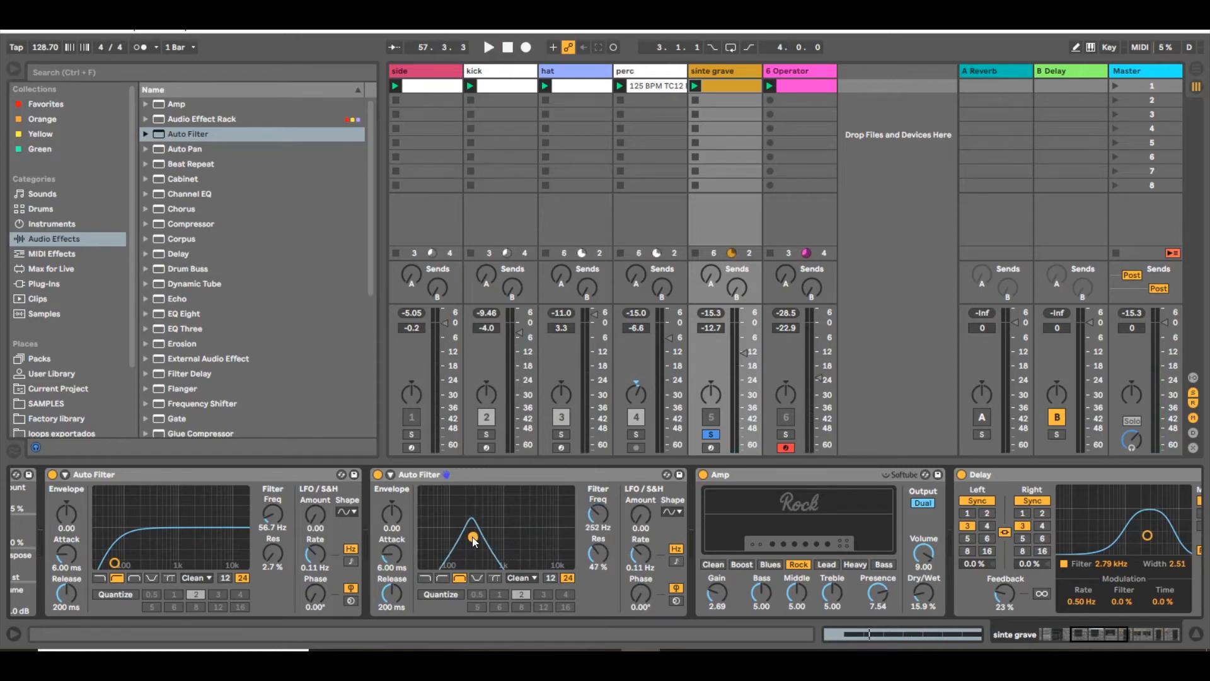
pyautogui.moveTo(472, 536); pyautogui.dragTo(527, 539)
pyautogui.press('space')
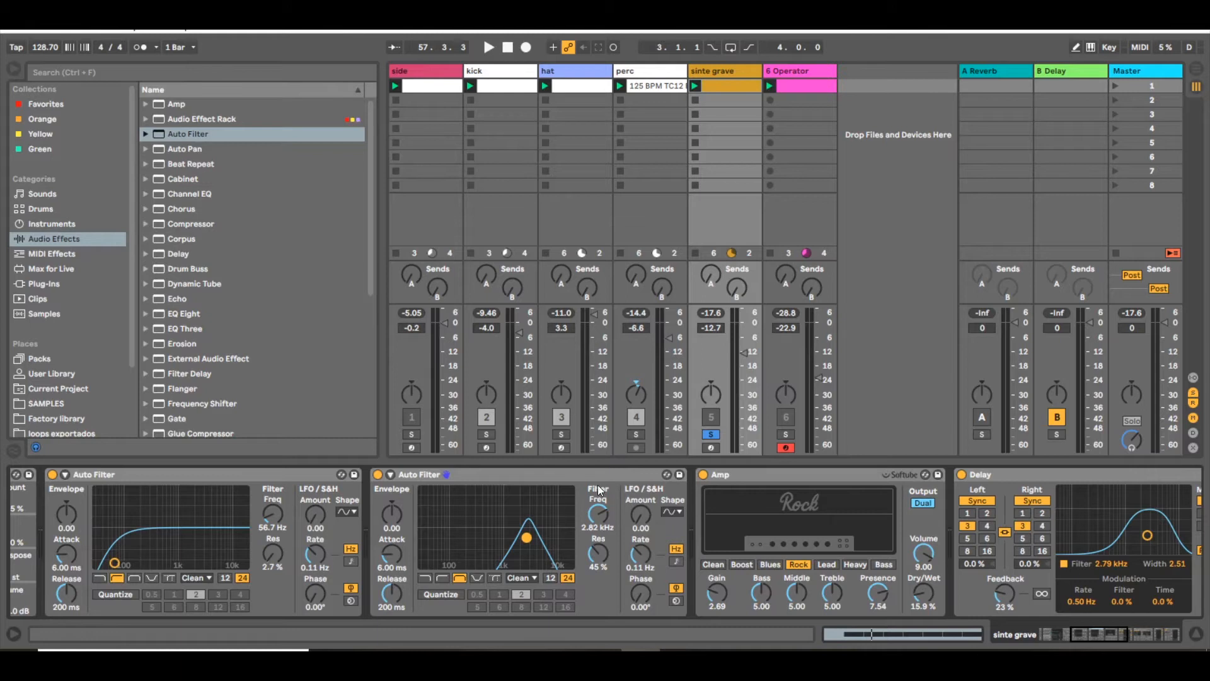
# - Set the new filter's frequency to 1.35 kHz and its LFO to amount 24.0 at 1.93 Hz, and listen to the result
pyautogui.moveTo(640, 514); pyautogui.dragTo(640, 497)
pyautogui.moveTo(603, 521); pyautogui.dragTo(598, 510)
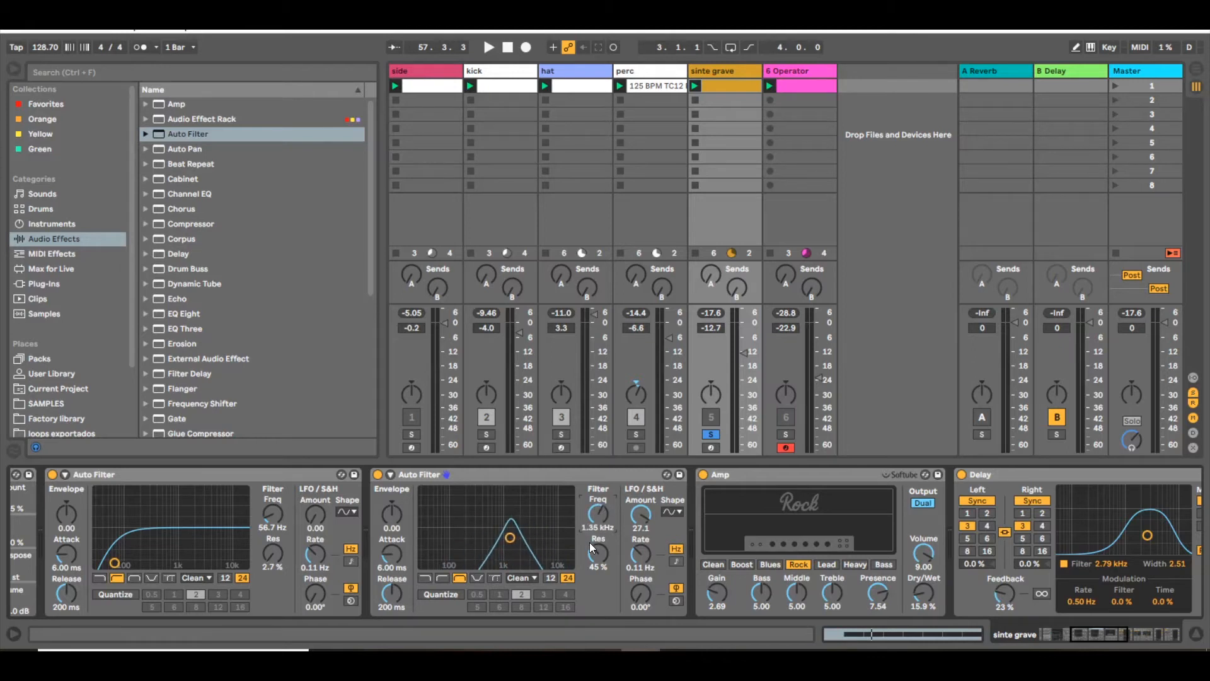
pyautogui.moveTo(641, 553); pyautogui.dragTo(648, 557)
pyautogui.moveTo(641, 514); pyautogui.dragTo(641, 515)
pyautogui.press('space')
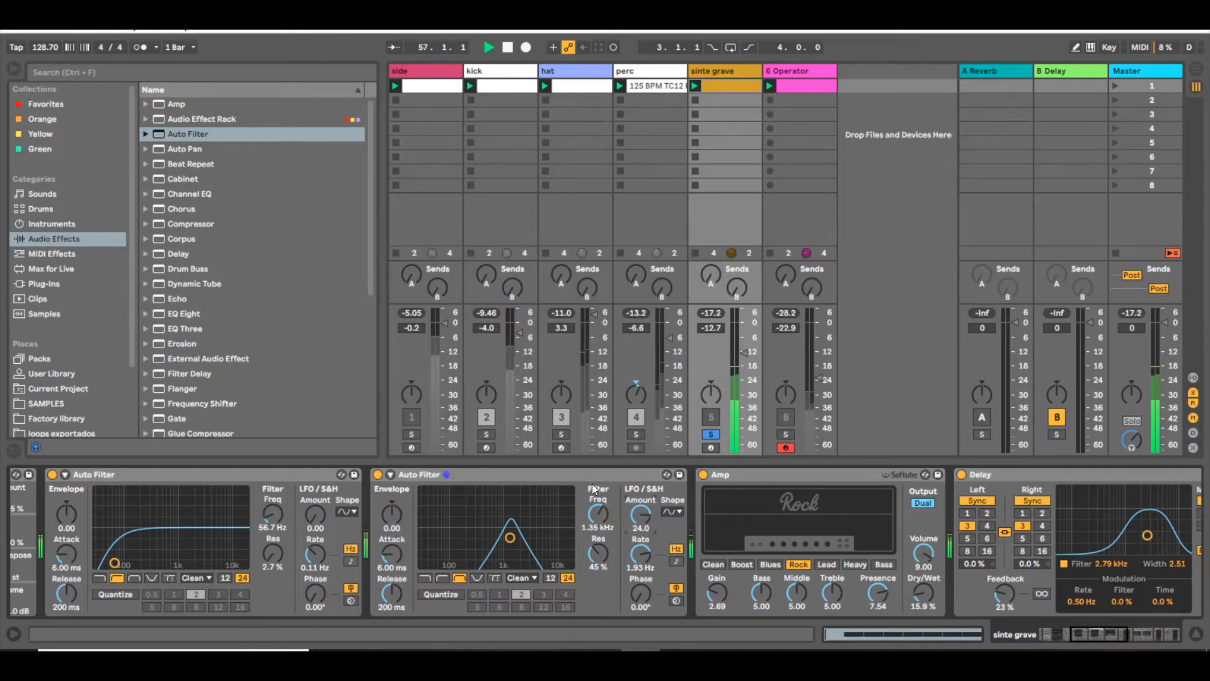
pyautogui.press('space')
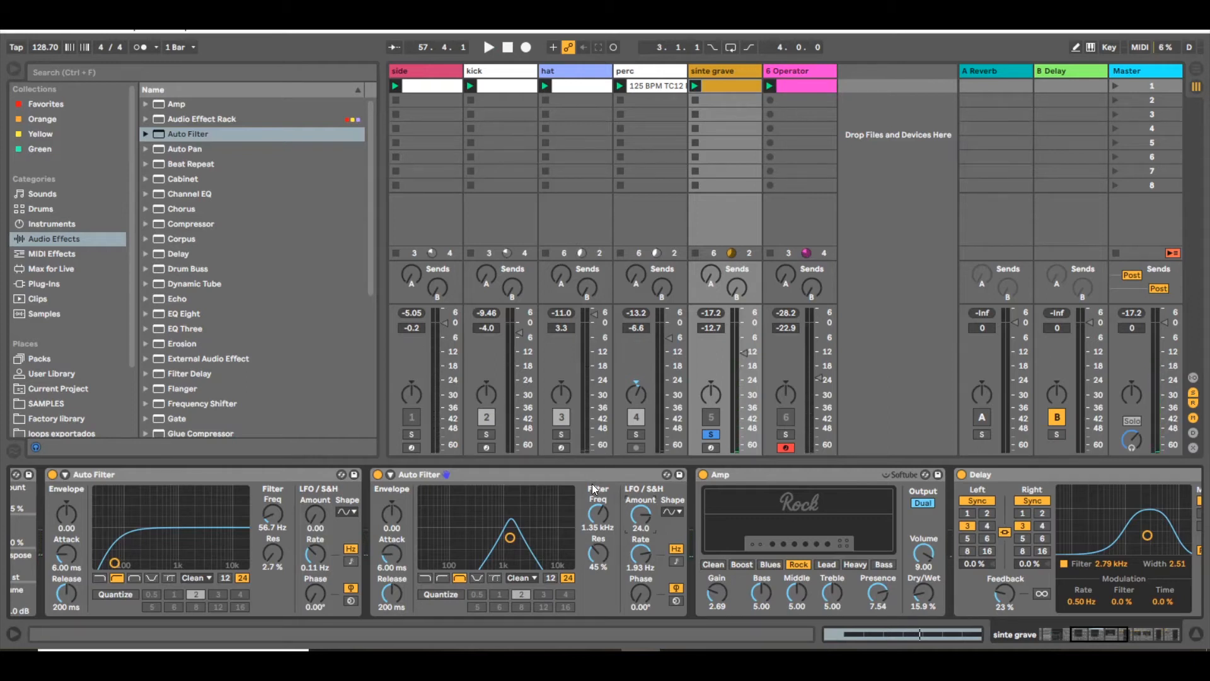
# - Lower the band-pass frequency to 552 Hz, reduce its LFO amount to 0.00 and play the track
pyautogui.moveTo(584, 506); pyautogui.dragTo(584, 543)
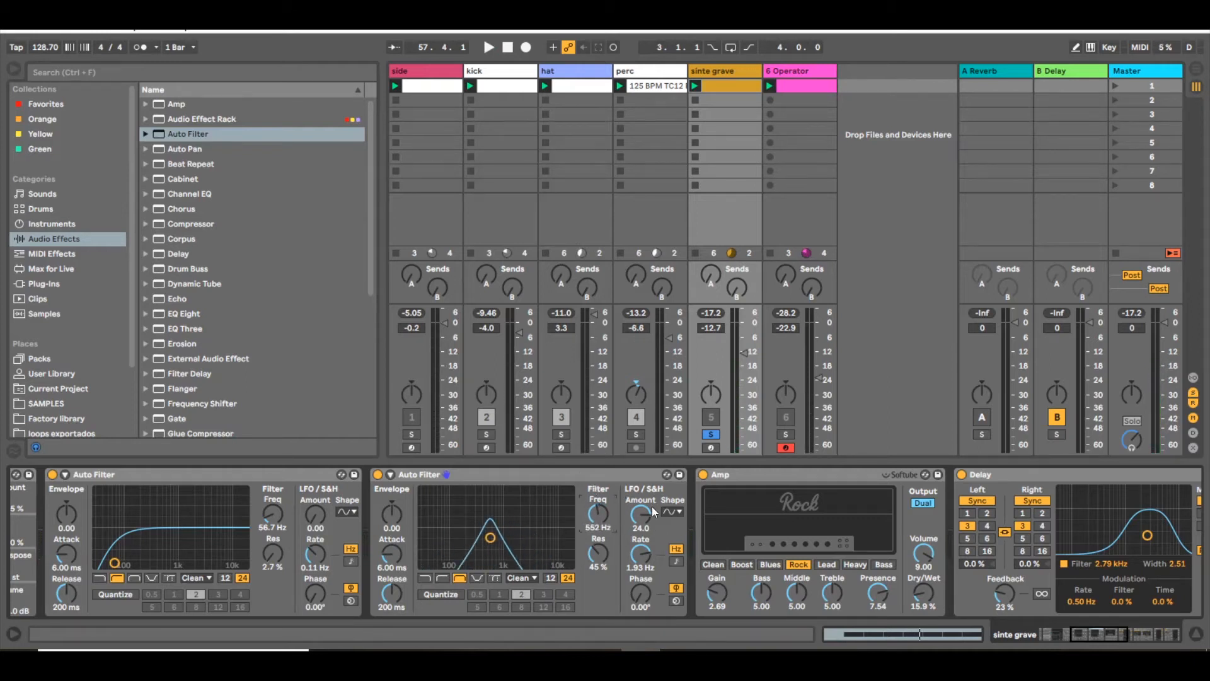
pyautogui.moveTo(641, 515); pyautogui.dragTo(641, 542)
pyautogui.press('space')
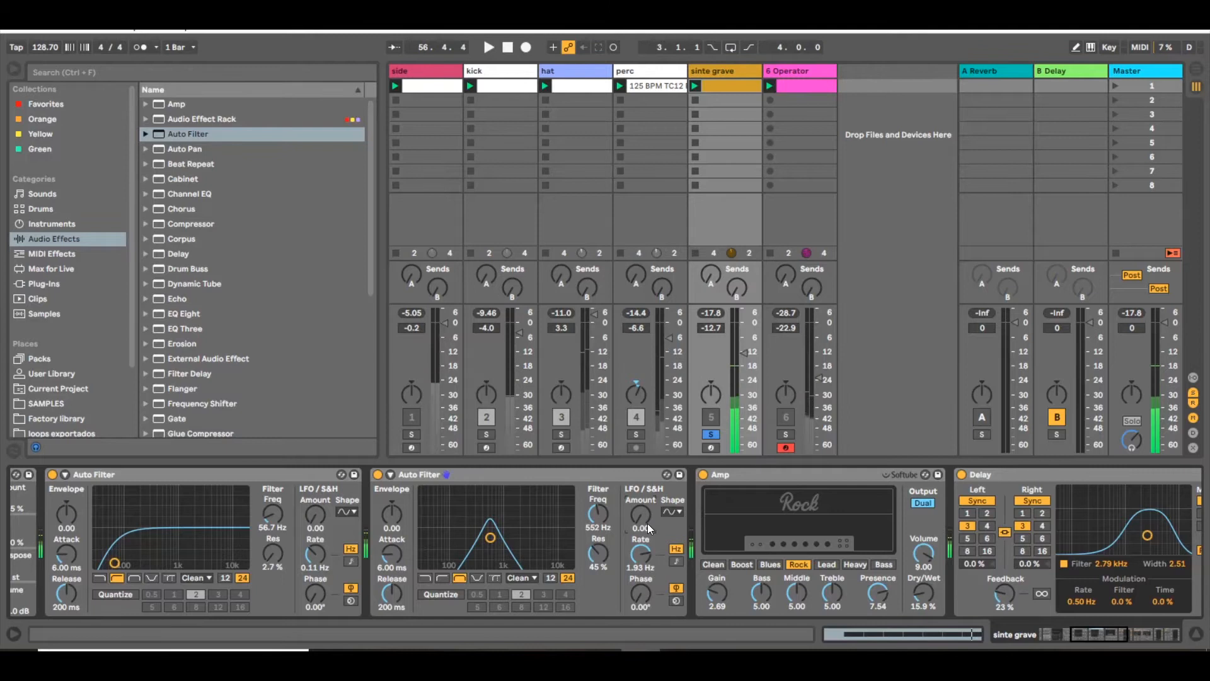
# - Raise the band-pass filter's LFO amount to 22.3, slow its rate to 0.16 Hz and listen to the modulation
pyautogui.moveTo(642, 522); pyautogui.dragTo(641, 511)
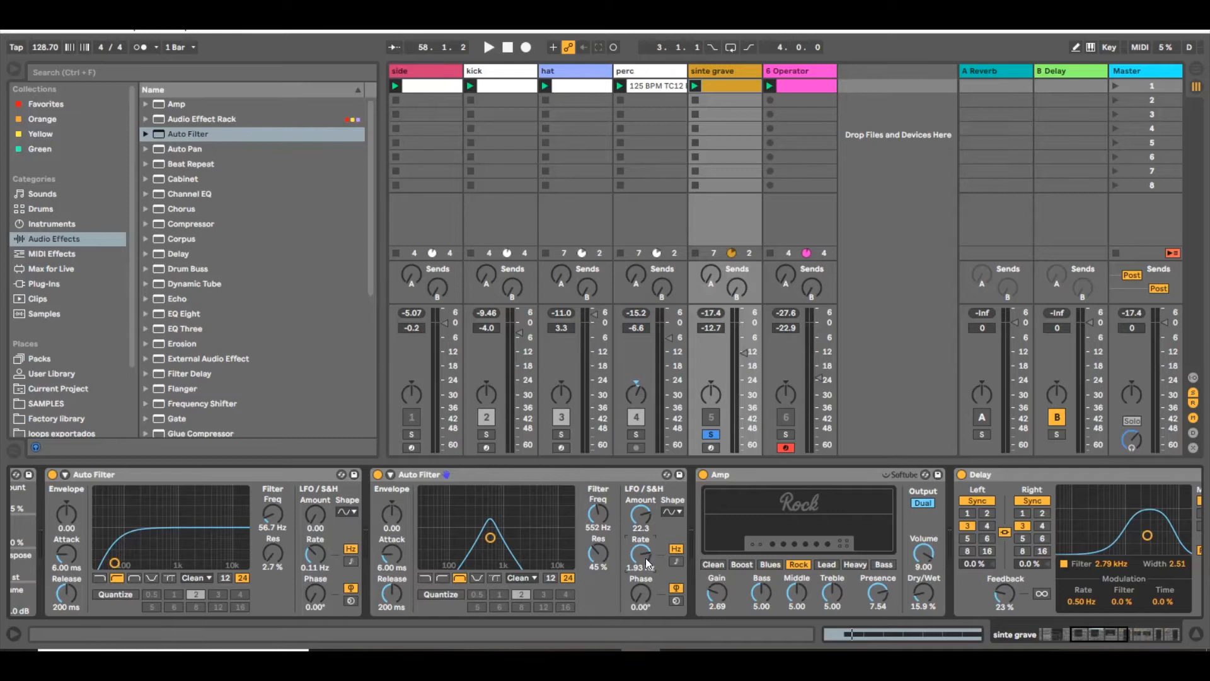
pyautogui.press('space')
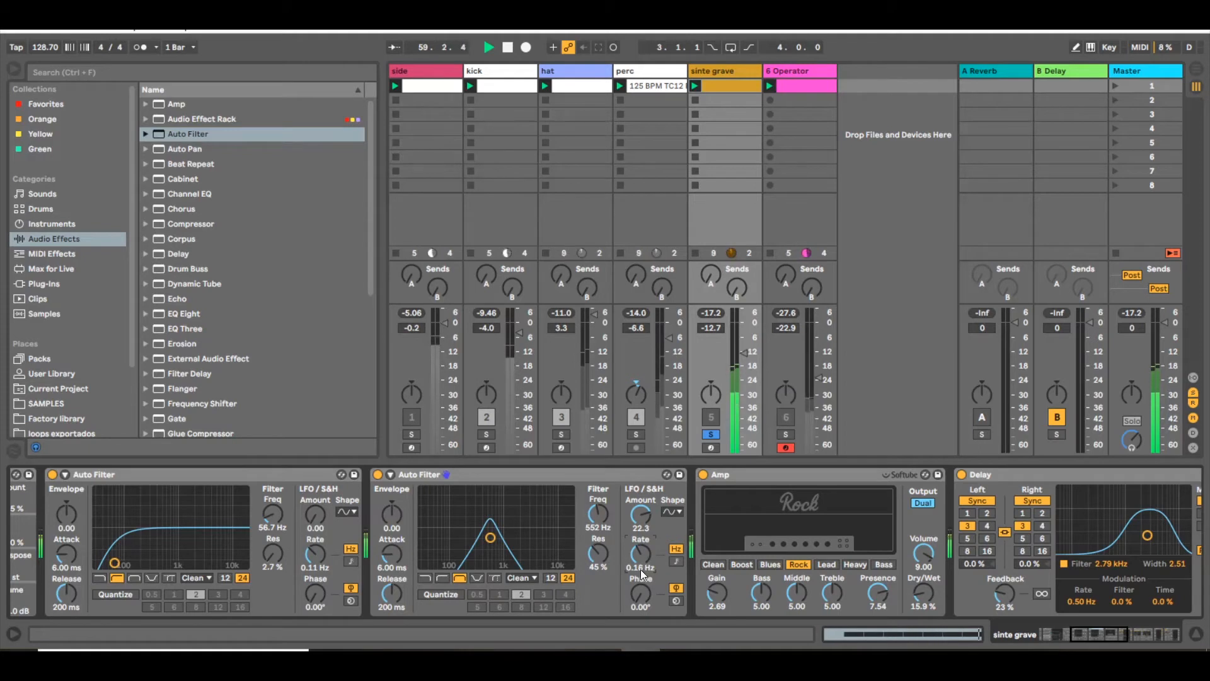
pyautogui.press('b')
pyautogui.press('space')
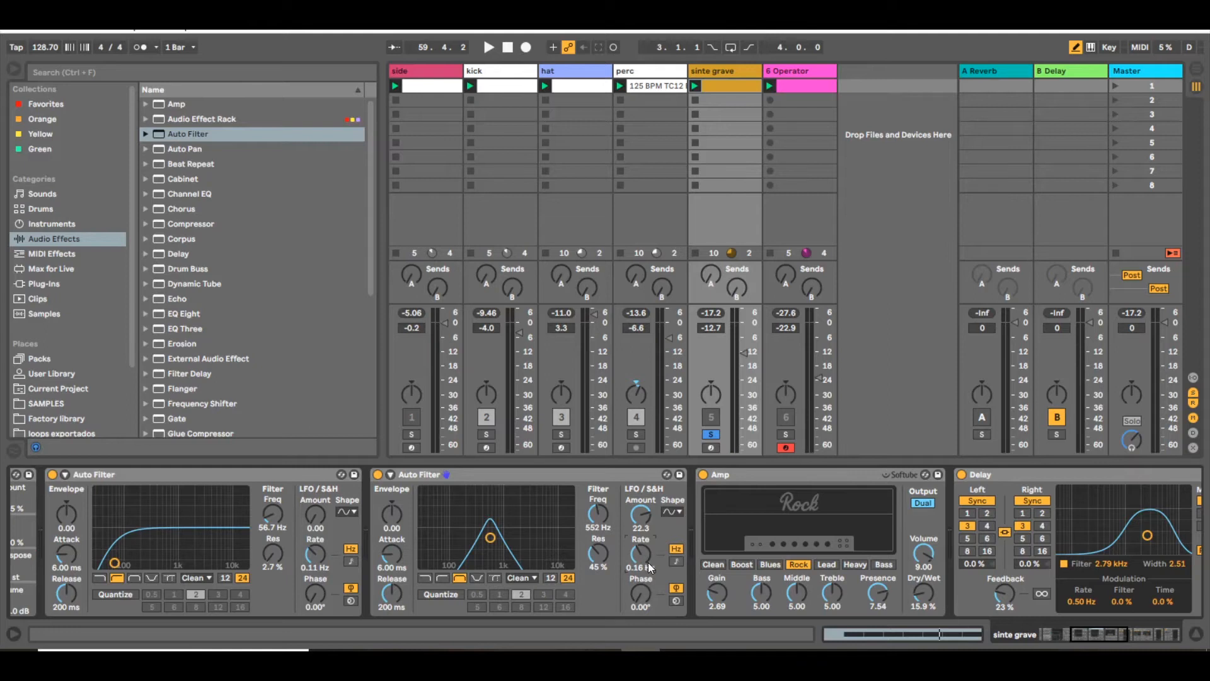
# - Switch the band-pass filter's LFO rate from hertz to tempo-synced note values
pyautogui.click(675, 561)
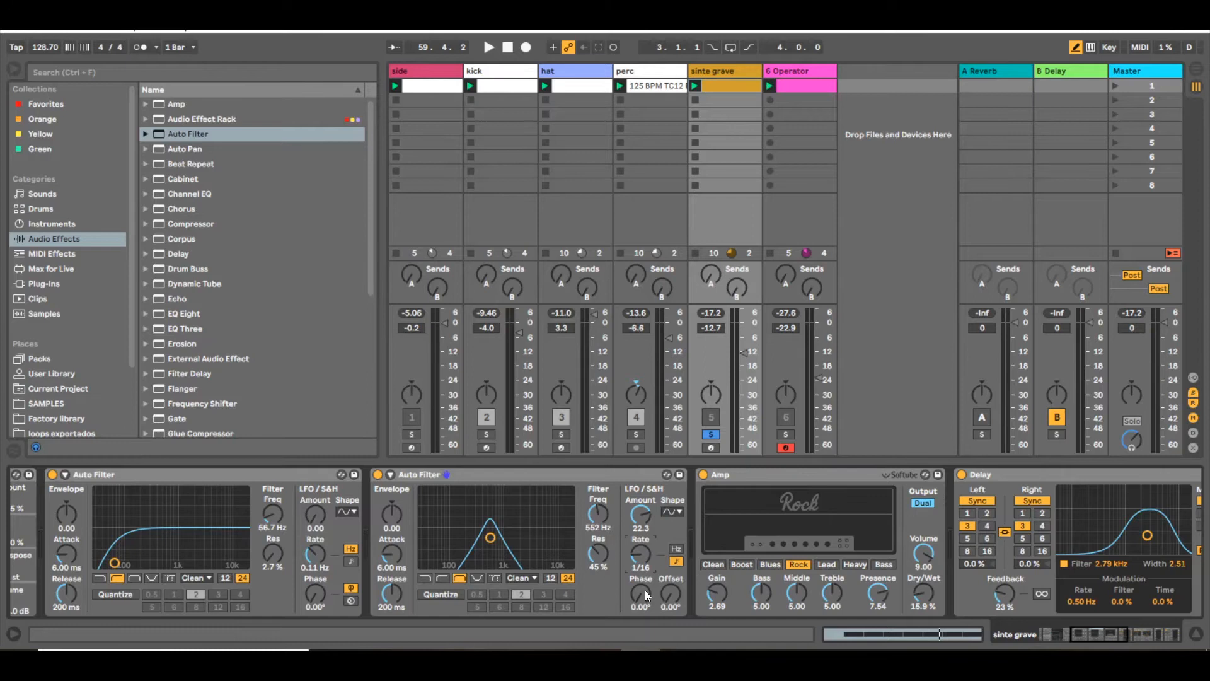
# - Set the band-pass filter's synced LFO rate to 1 and its amount to 20.7, and listen against the metronome
pyautogui.click(712, 85)
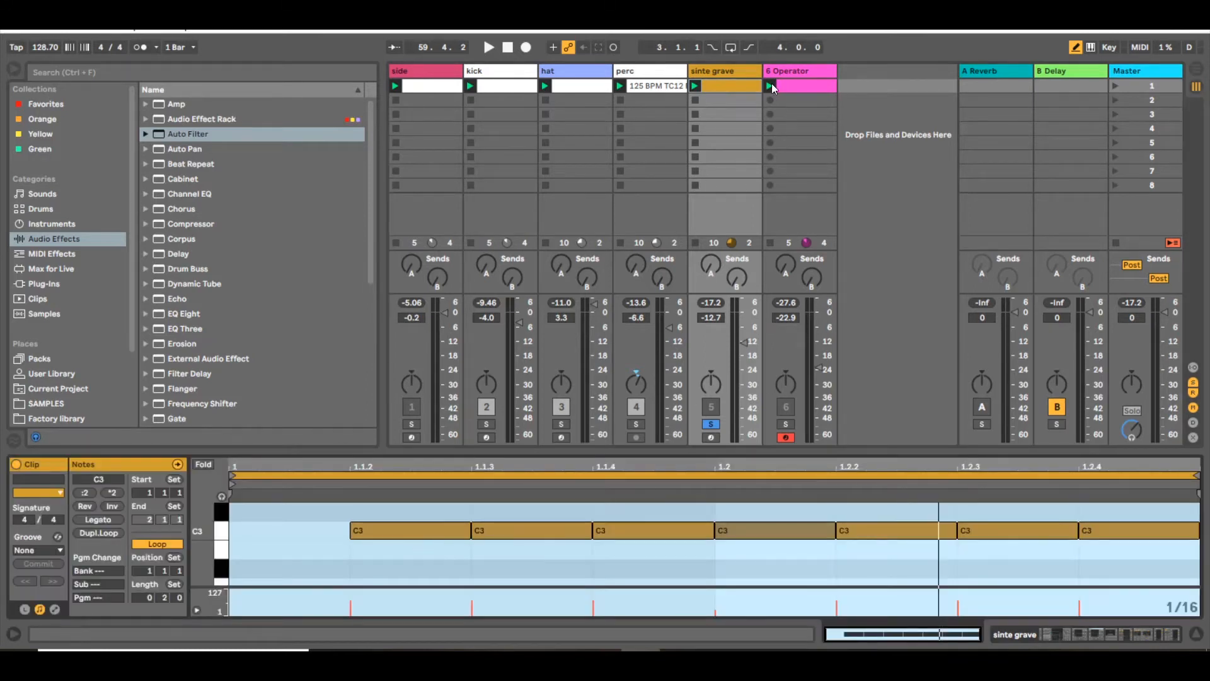
pyautogui.click(743, 70)
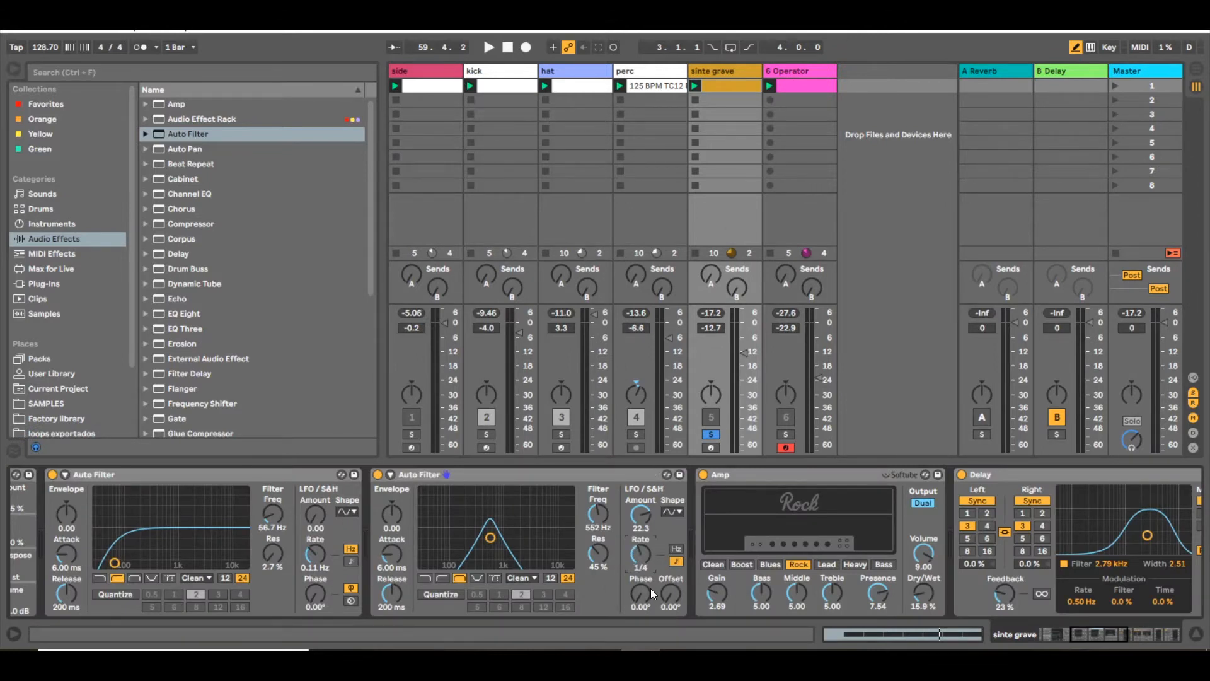
pyautogui.moveTo(647, 580); pyautogui.dragTo(644, 576)
pyautogui.press('space')
pyautogui.moveTo(640, 521); pyautogui.dragTo(637, 520)
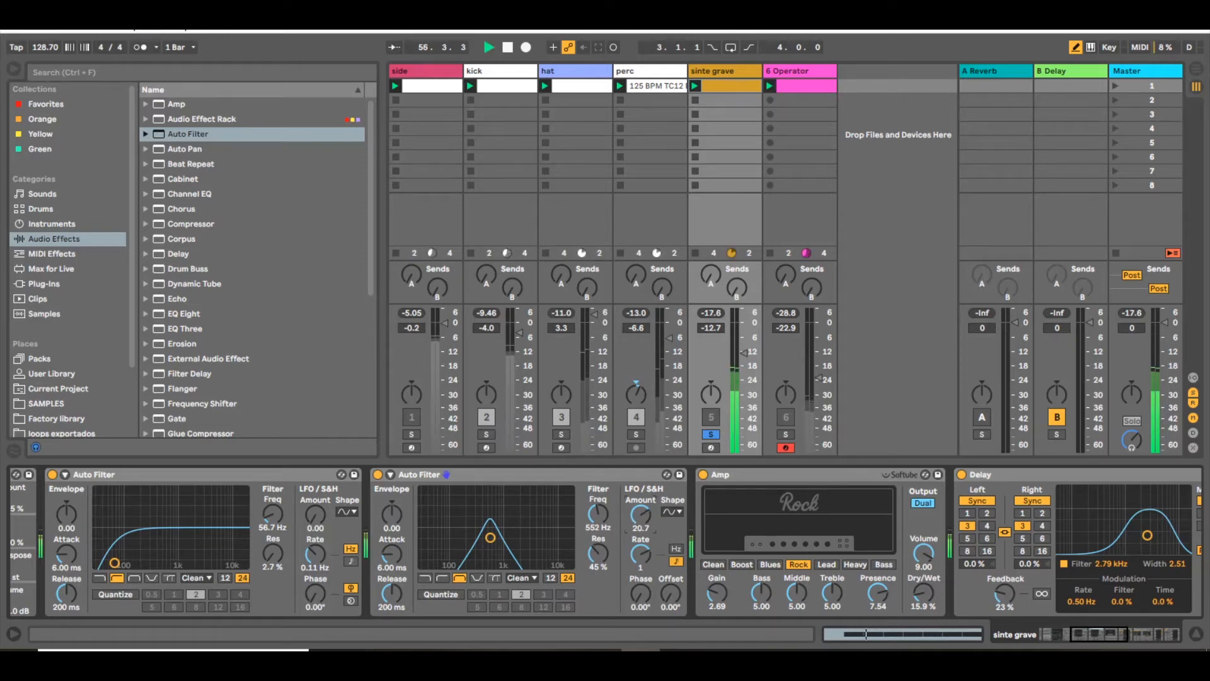
pyautogui.click(142, 49)
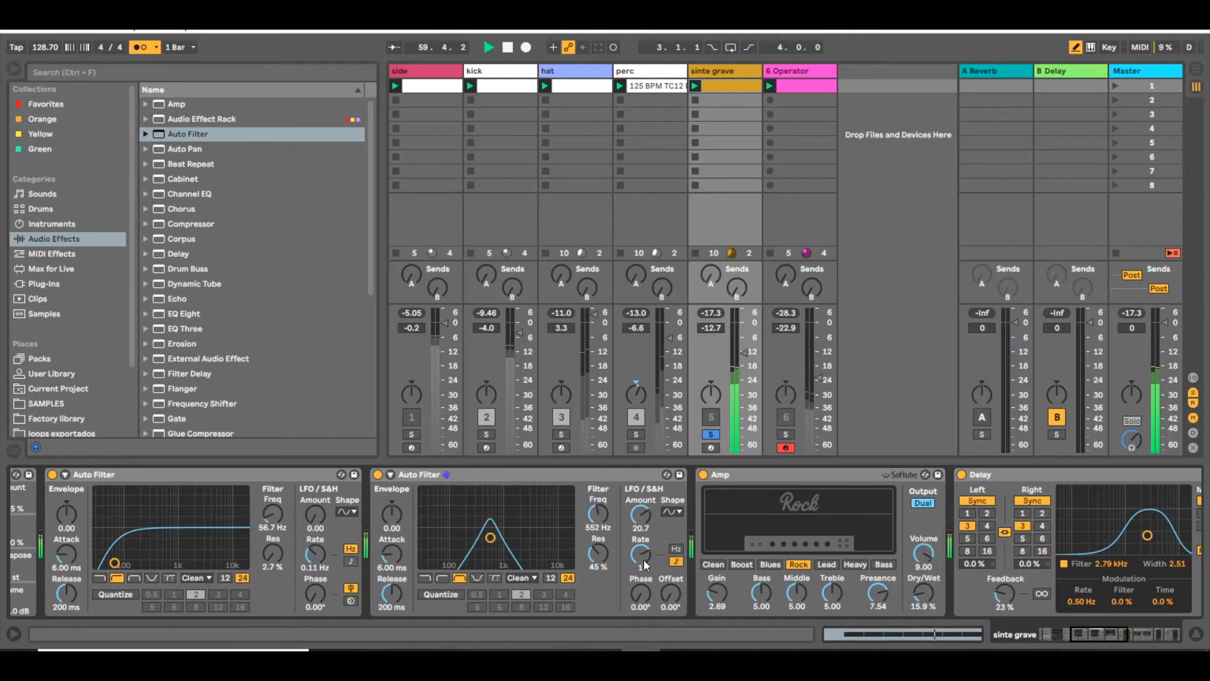
pyautogui.press('space')
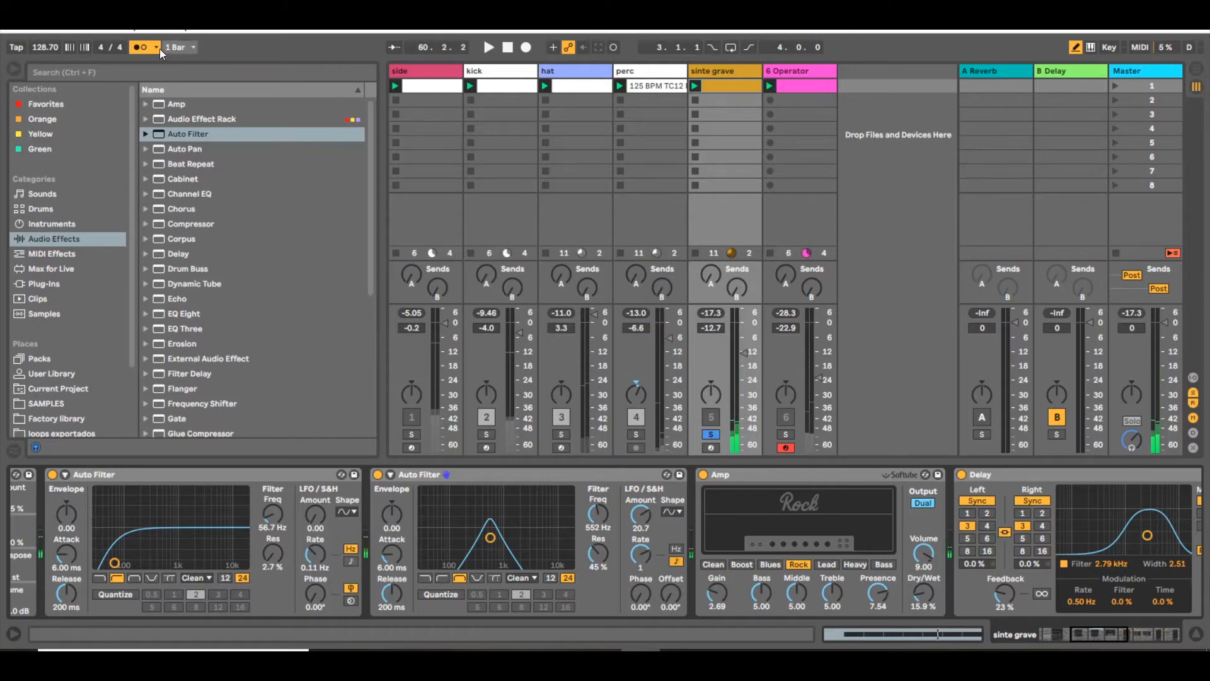
# - Unsolo the sinte grave track and compare the full mix with that track muted and unmuted
pyautogui.click(710, 434)
pyautogui.press('space')
pyautogui.click(708, 413)
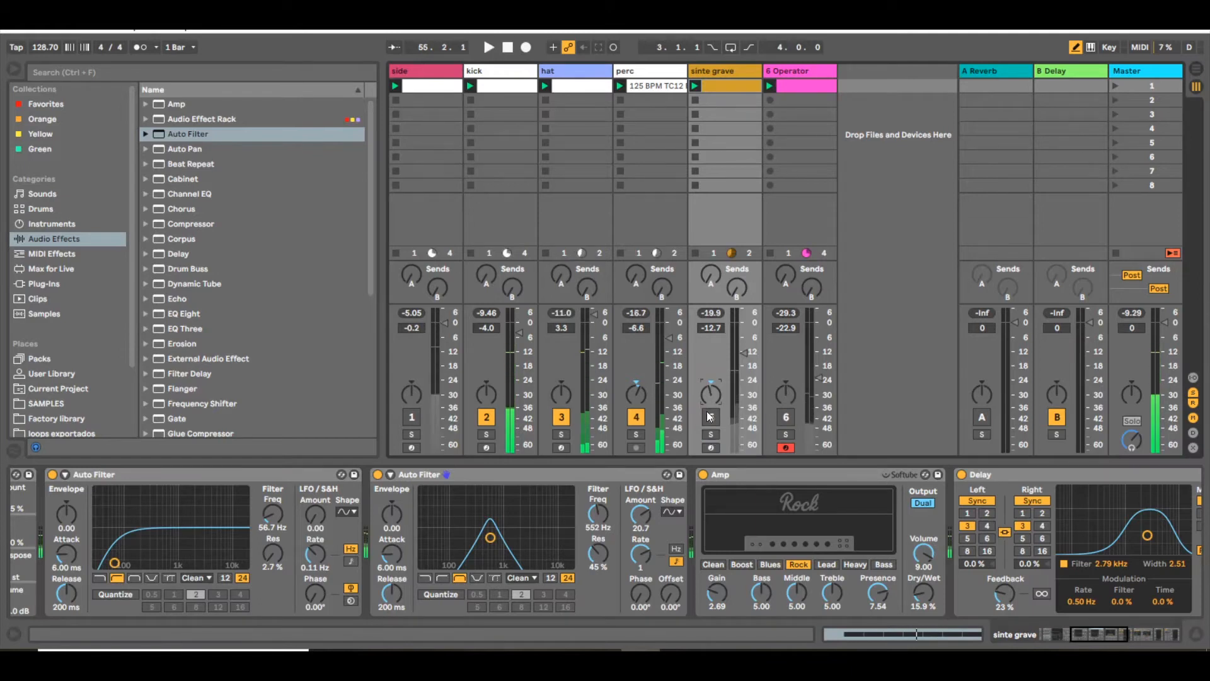
pyautogui.click(708, 415)
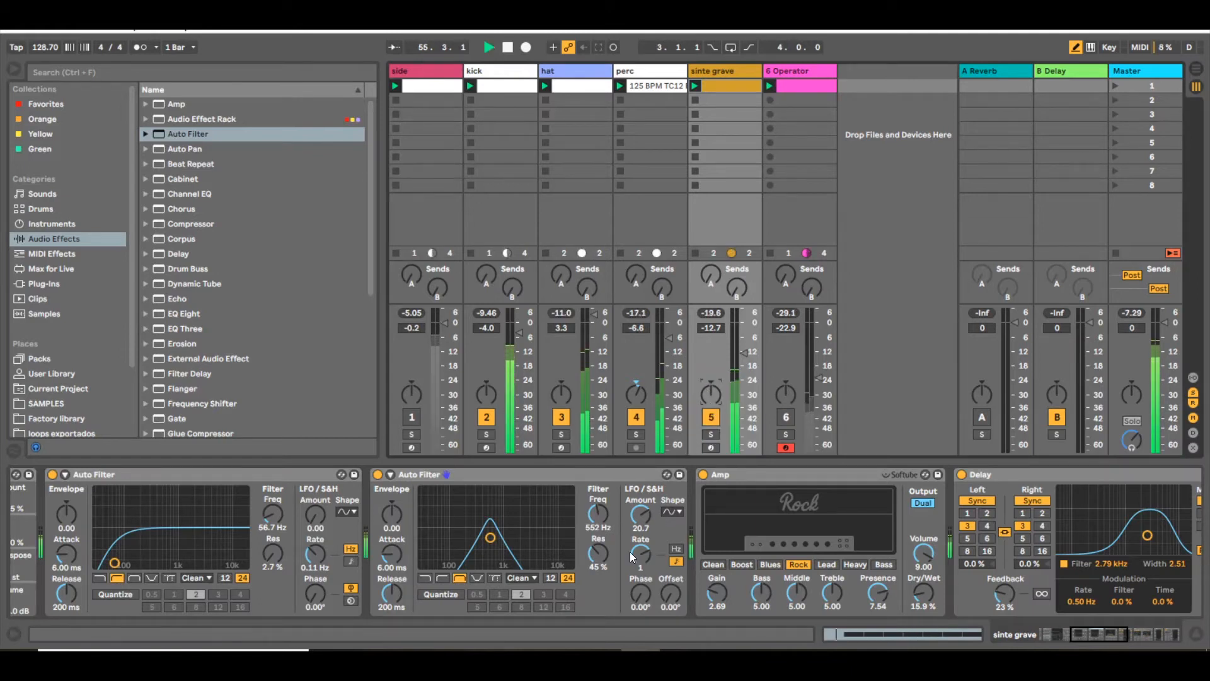
# - Set the band-pass filter to 396 Hz with a 12 dB slope and 30% resonance while listening to the mix
pyautogui.moveTo(597, 539); pyautogui.dragTo(603, 501)
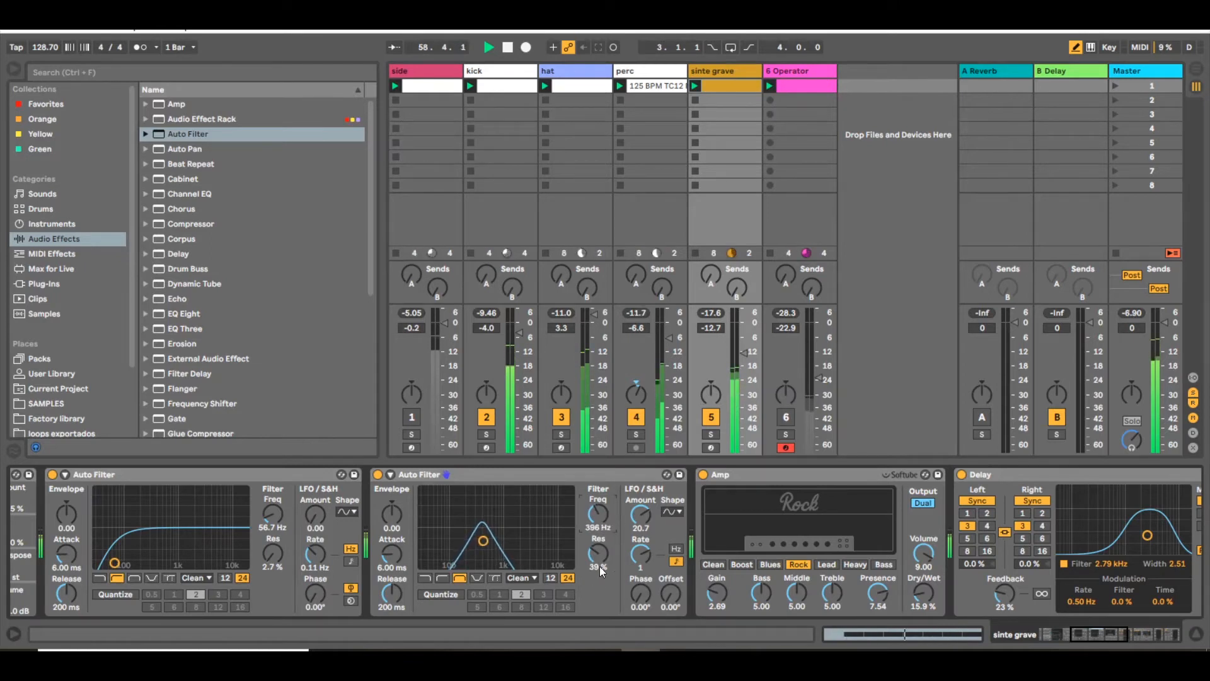
pyautogui.click(551, 577)
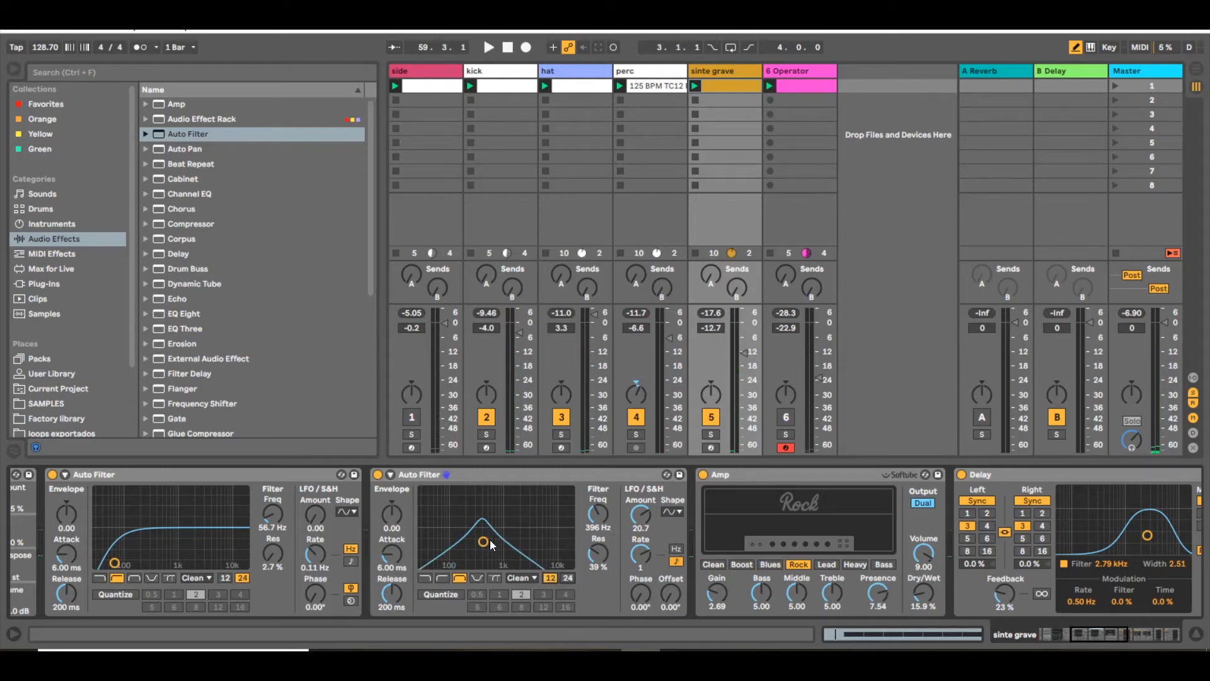
pyautogui.press('space')
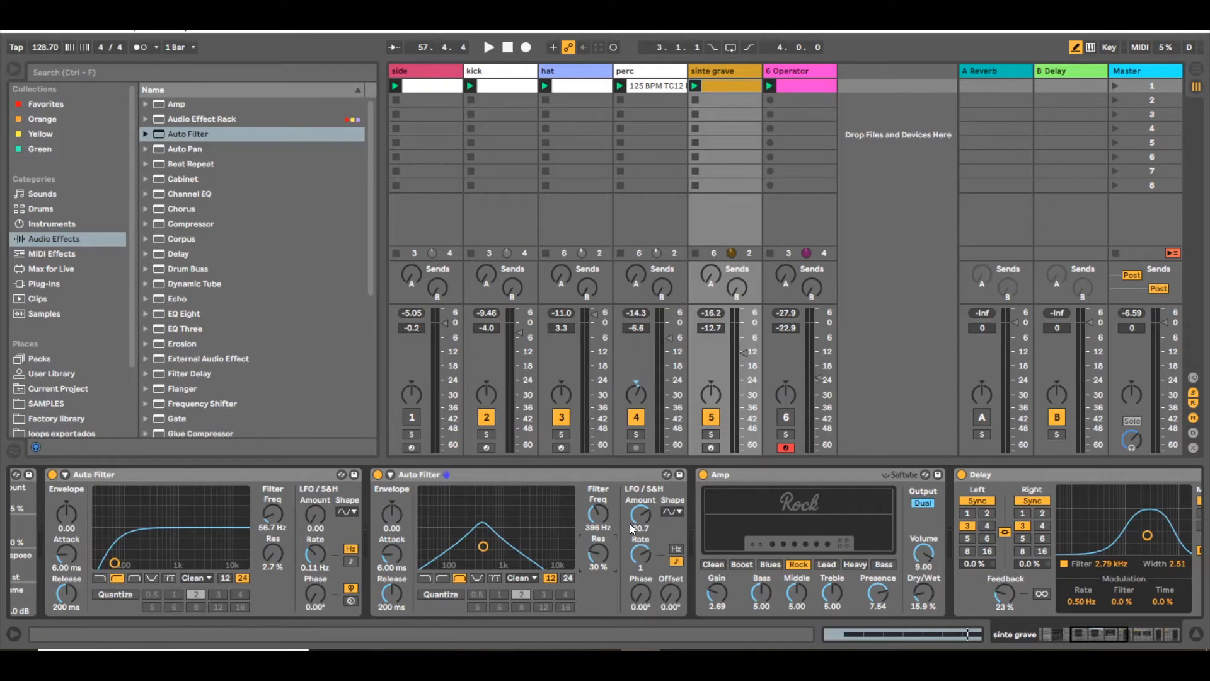
# - Try the square LFO shape on the band-pass filter and raise its frequency to 2.98 kHz
pyautogui.moveTo(599, 515)
pyautogui.mouseDown()
pyautogui.moveTo(599, 536)
pyautogui.moveTo(599, 515)
pyautogui.mouseUp()
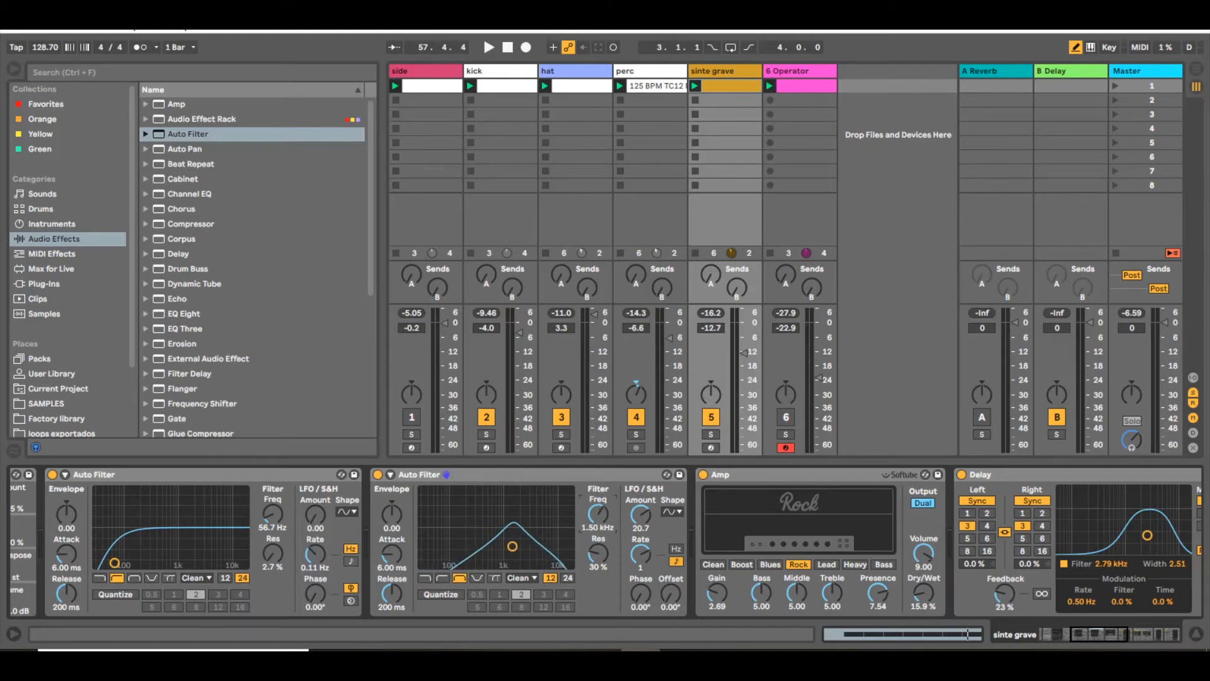
pyautogui.click(672, 510)
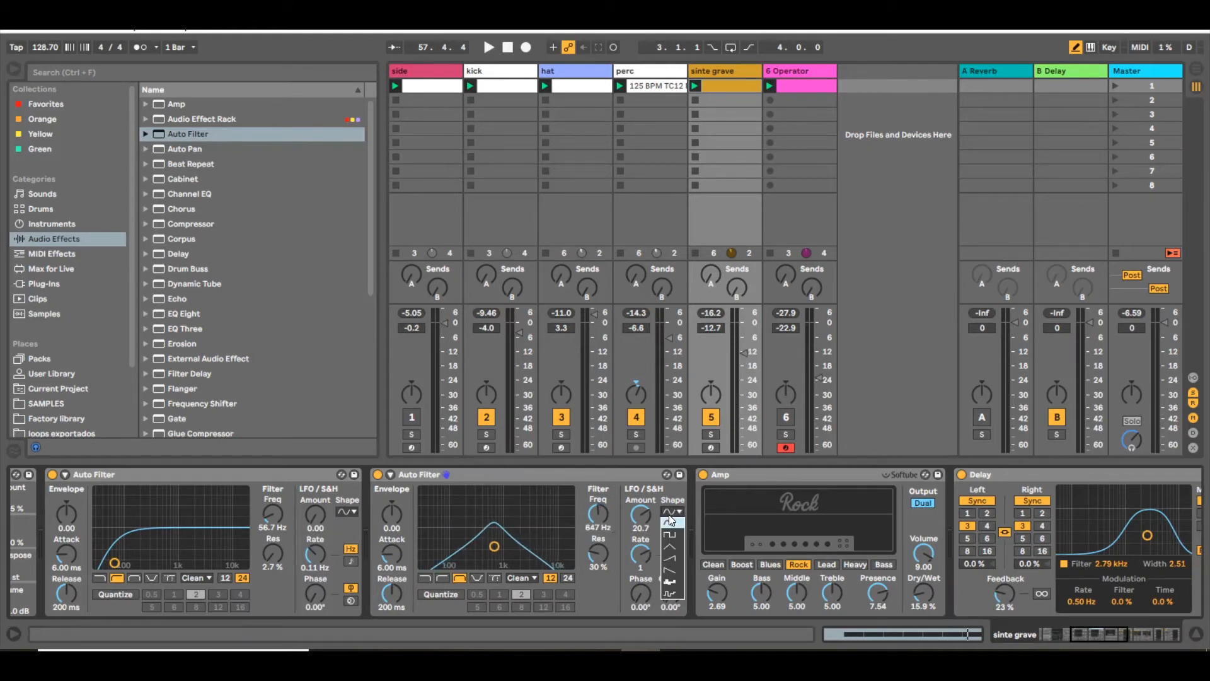
pyautogui.click(672, 536)
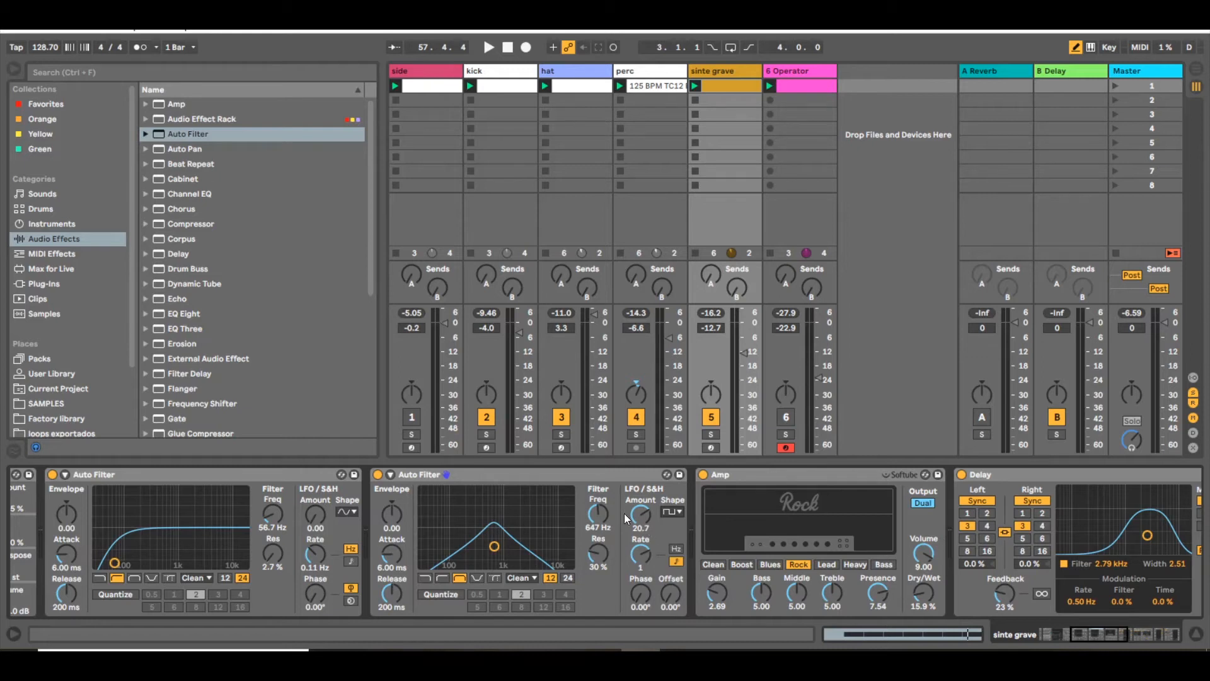
pyautogui.moveTo(601, 516)
pyautogui.mouseDown()
pyautogui.moveTo(600, 575)
pyautogui.moveTo(600, 467)
pyautogui.moveTo(600, 492)
pyautogui.mouseUp()
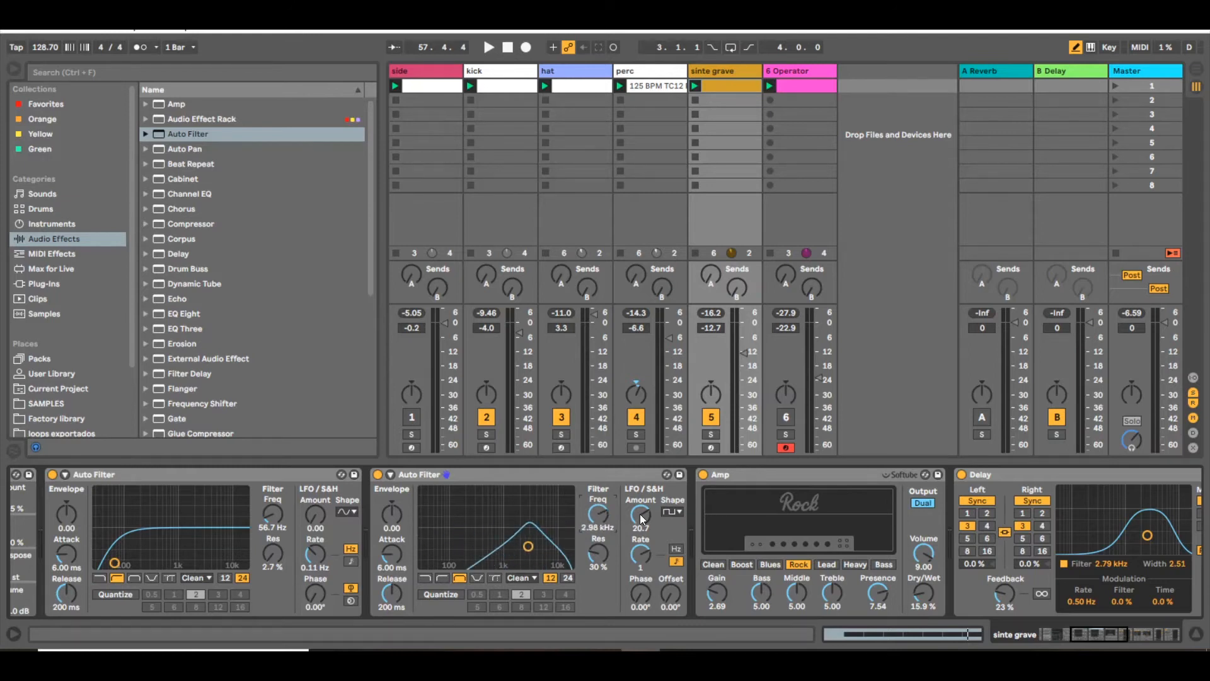
# - Switch the band-pass filter's LFO to the falling sawtooth shape and set frequency 472 Hz, resonance 26% and LFO amount 27.4 during playback
pyautogui.click(675, 513)
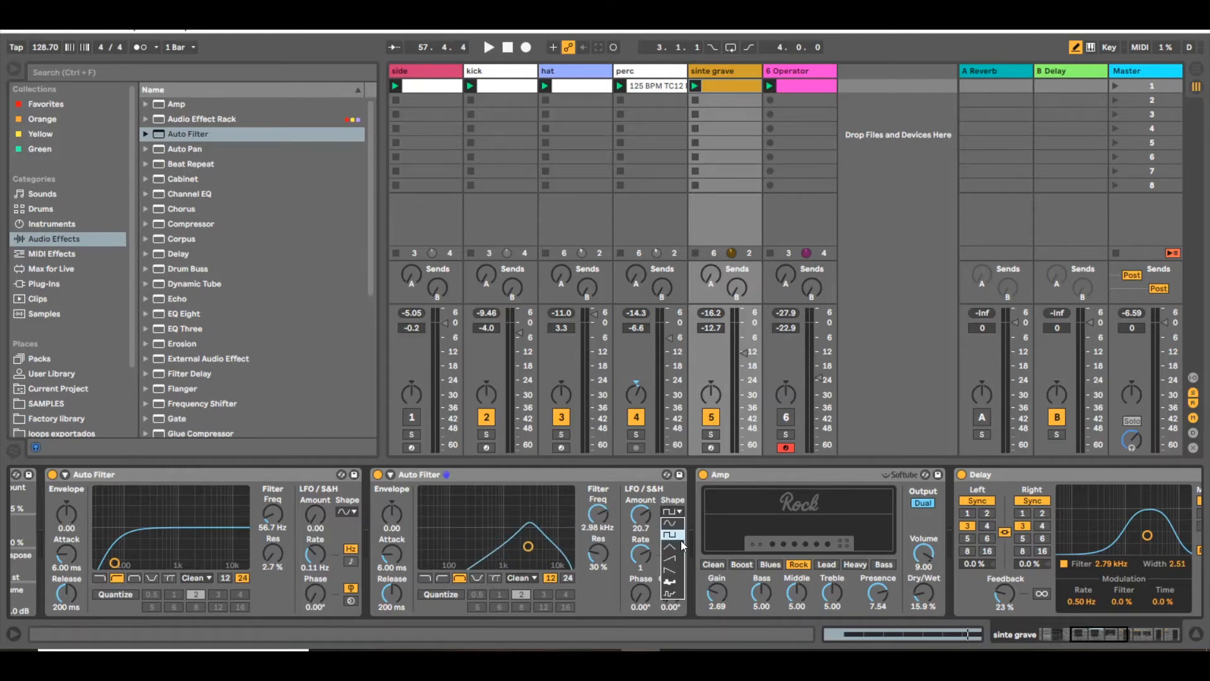
pyautogui.click(672, 567)
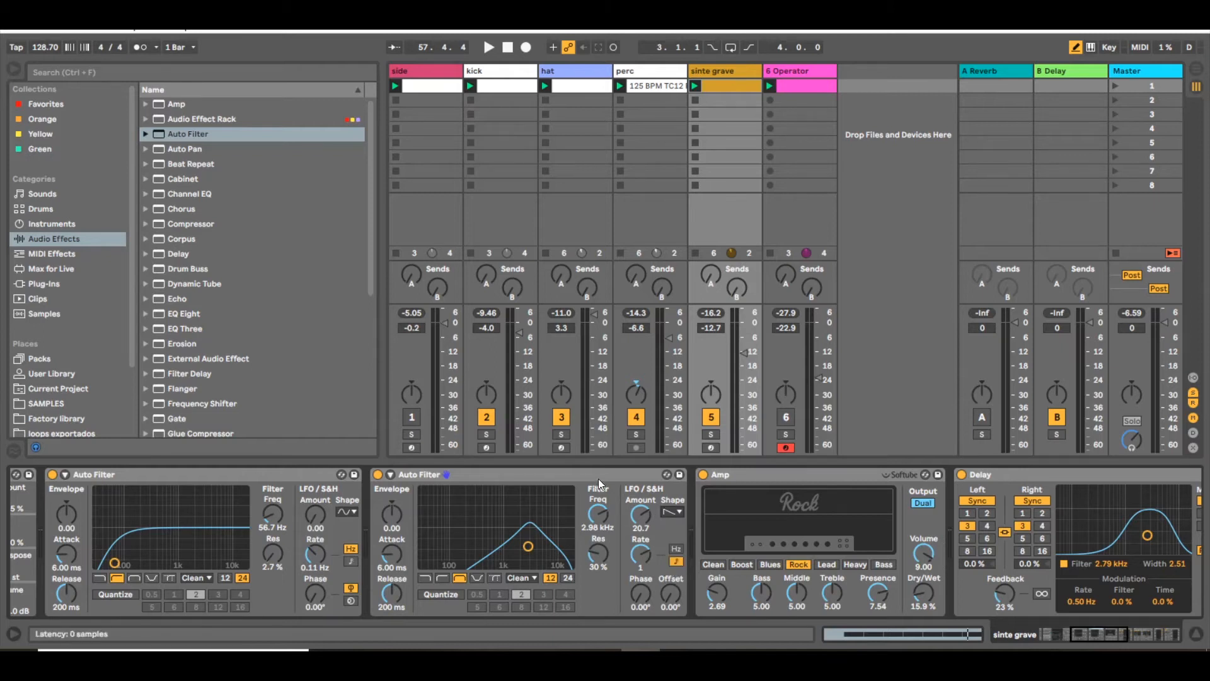
pyautogui.moveTo(597, 514); pyautogui.dragTo(640, 506)
pyautogui.press('space')
pyautogui.click(598, 566)
pyautogui.write('27')
pyautogui.press('space')
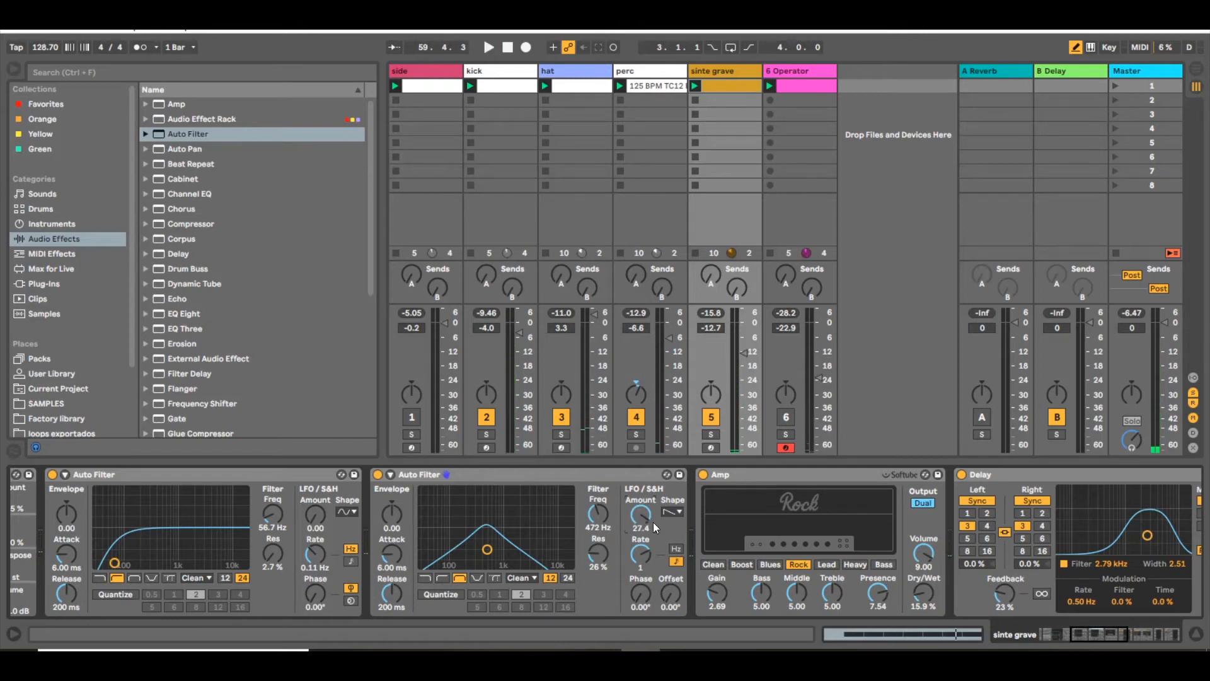
# - Set the band-pass filter to 535 Hz with 23% resonance, LFO amount 30.0 and rate 3/8, and listen to the mix
pyautogui.moveTo(595, 515); pyautogui.dragTo(631, 479)
pyautogui.moveTo(602, 520)
pyautogui.mouseDown()
pyautogui.moveTo(603, 486)
pyautogui.moveTo(602, 537)
pyautogui.mouseUp()
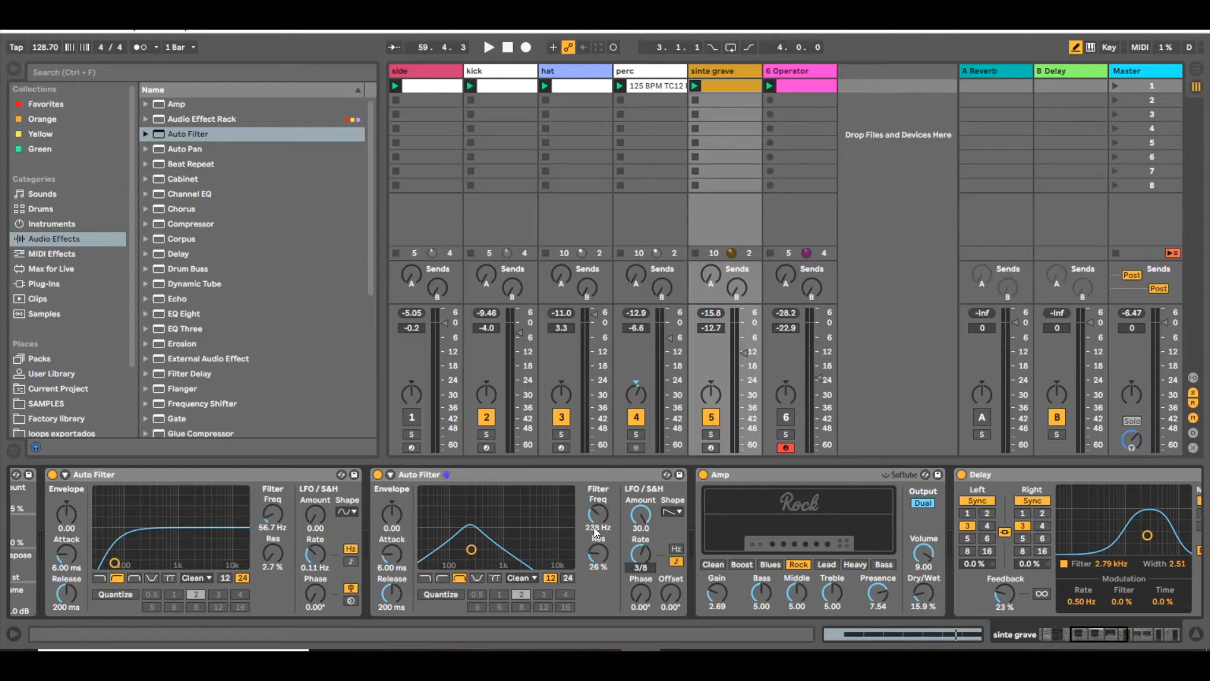
pyautogui.press('space')
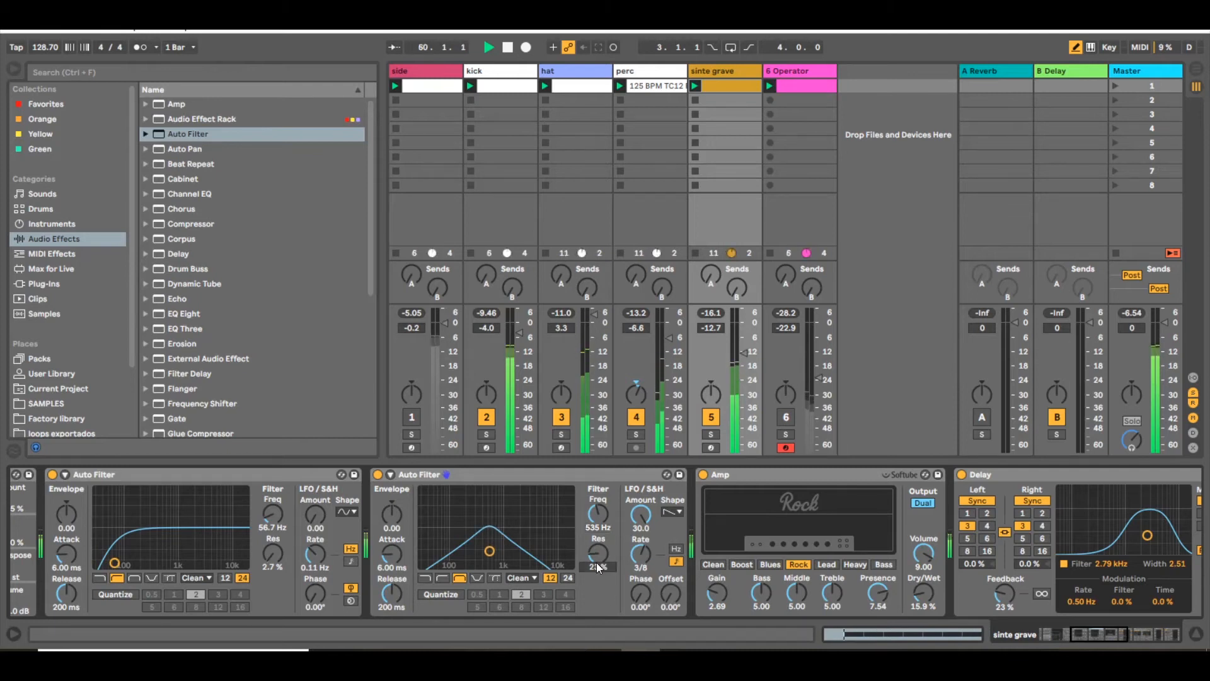
pyautogui.press('space')
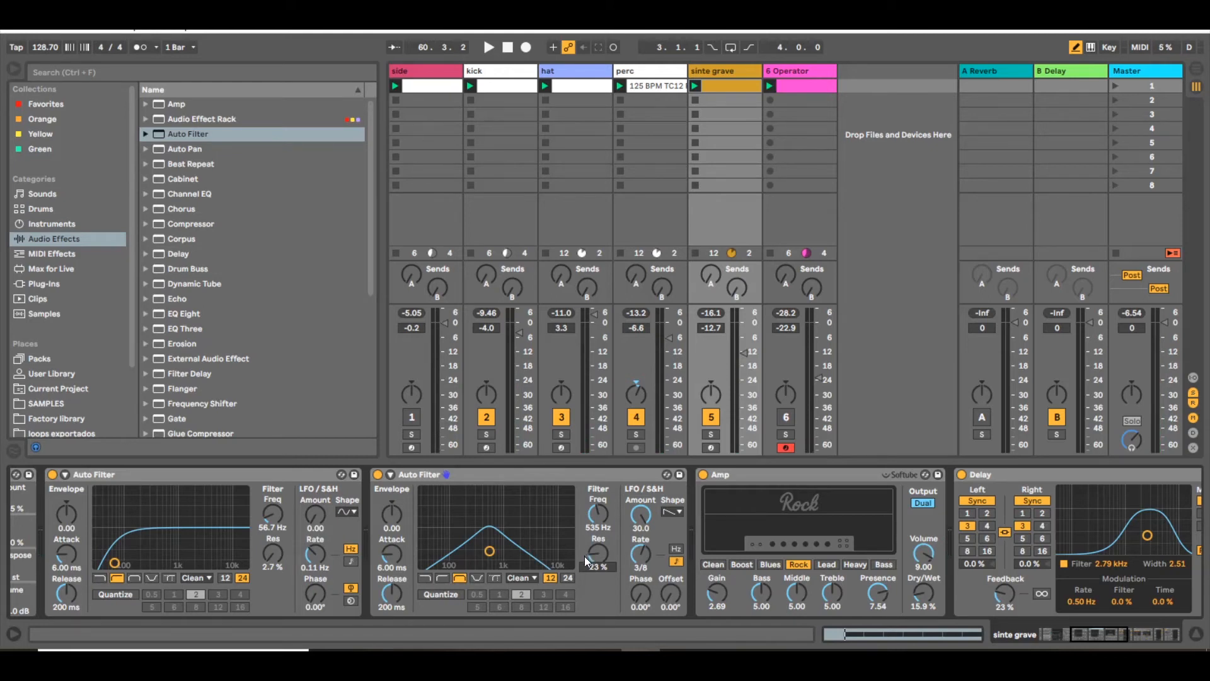
# - Compare the sinte grave sound with the band-pass filter bypassed and active during playback
pyautogui.click(377, 474)
pyautogui.press('space')
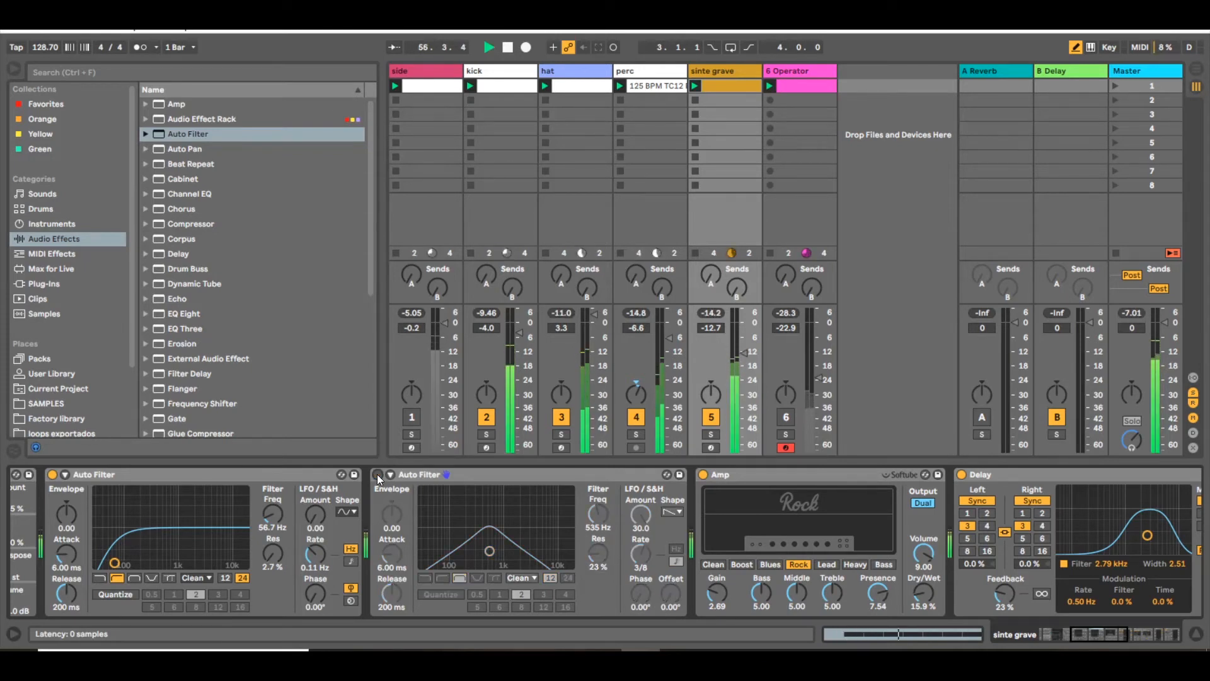
pyautogui.click(377, 474)
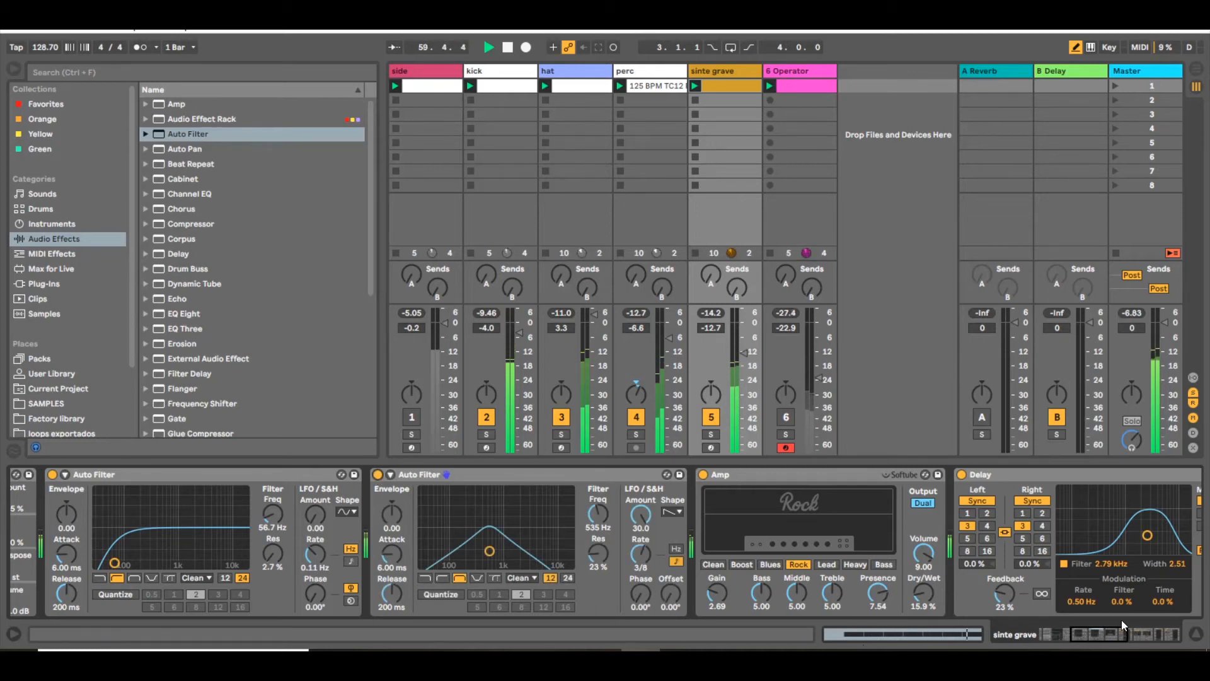
# - Set the feedback of the sinte grave track's Delay to 17% and its dry/wet to 31%
pyautogui.moveTo(1106, 637); pyautogui.dragTo(1120, 650)
pyautogui.moveTo(952, 592)
pyautogui.mouseDown()
pyautogui.moveTo(952, 569)
pyautogui.moveTo(947, 606)
pyautogui.mouseUp()
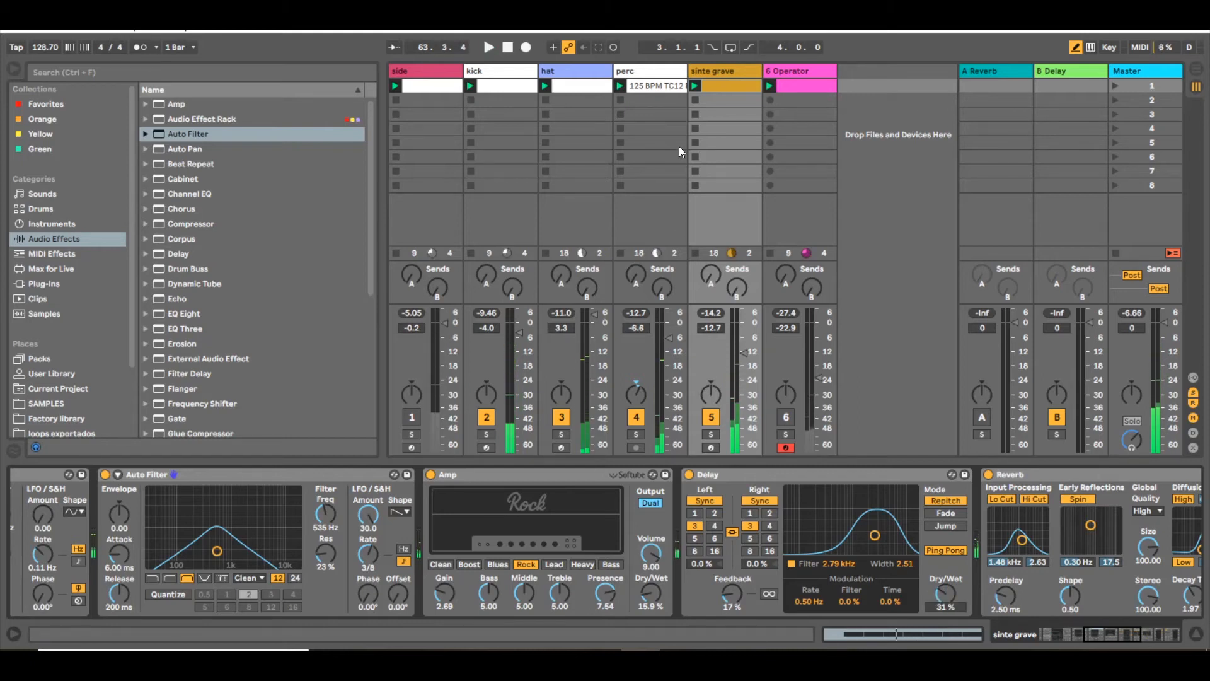
pyautogui.click(711, 73)
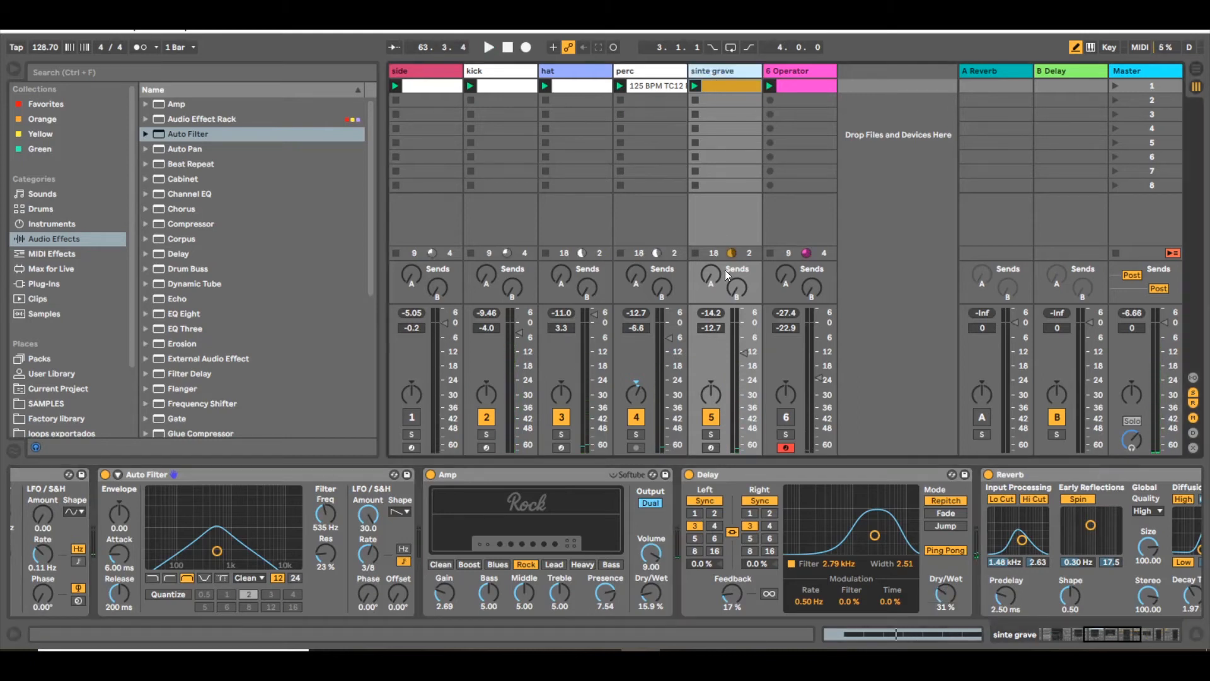
# - Solo the 6 Operator track and compare its sound alone with the full mix
pyautogui.click(813, 70)
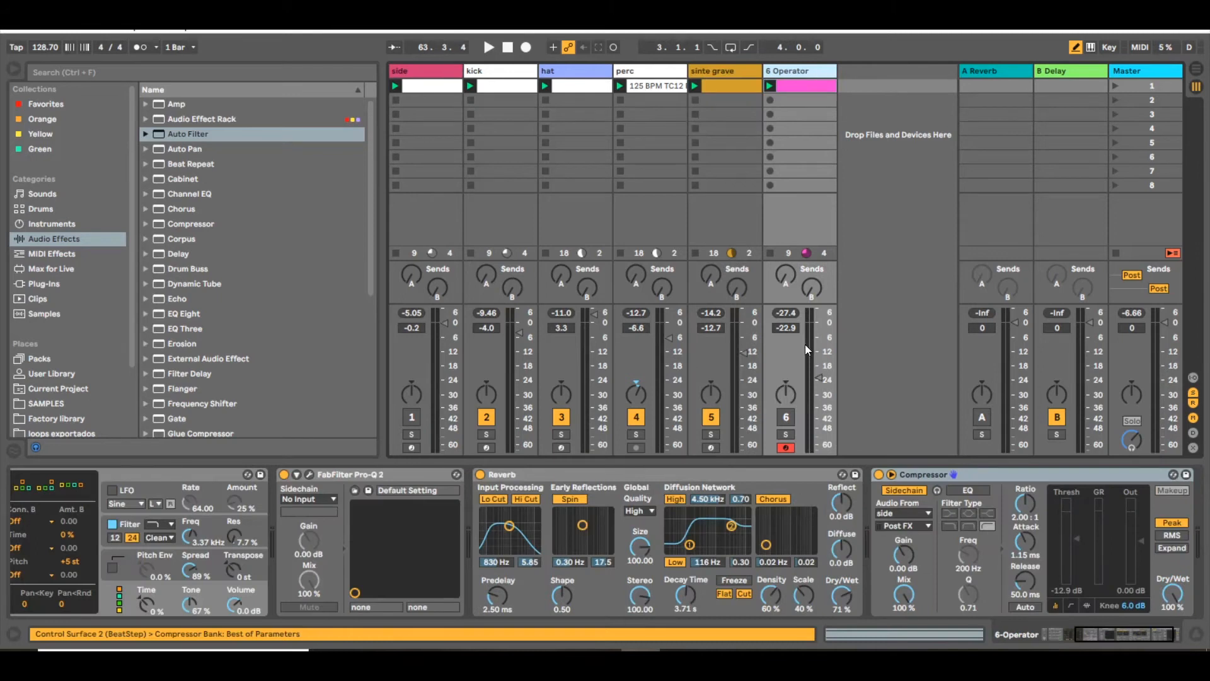
pyautogui.press('Down')
pyautogui.click(786, 434)
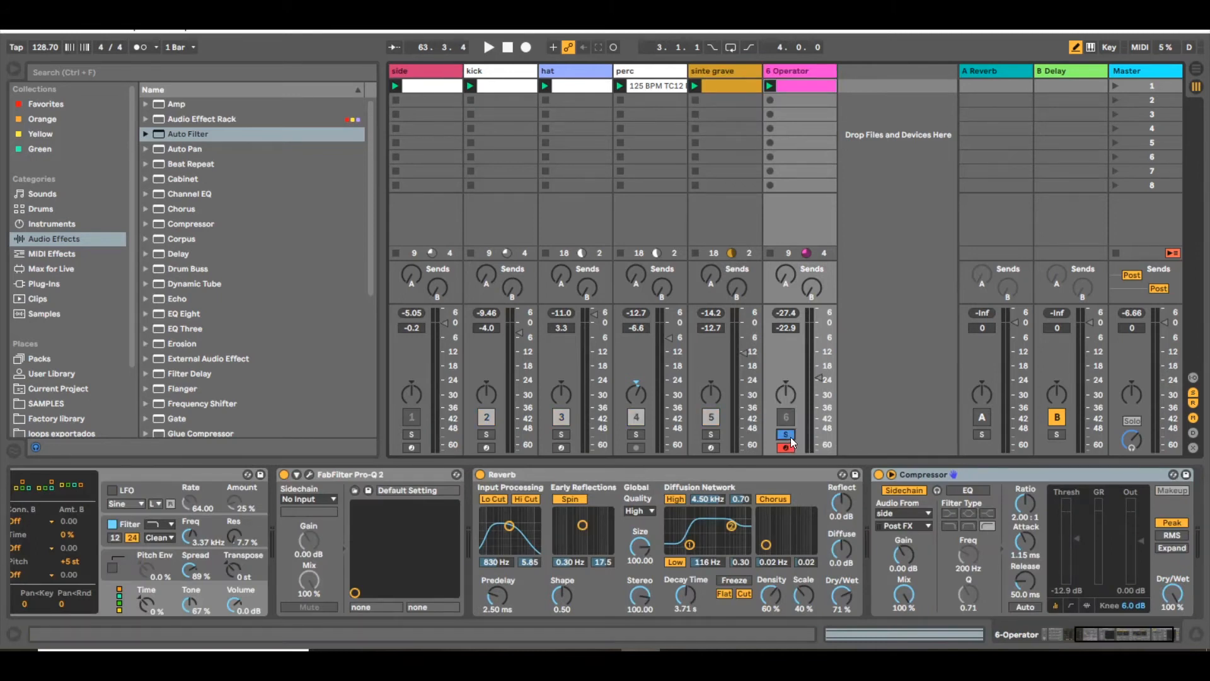
pyautogui.press('space')
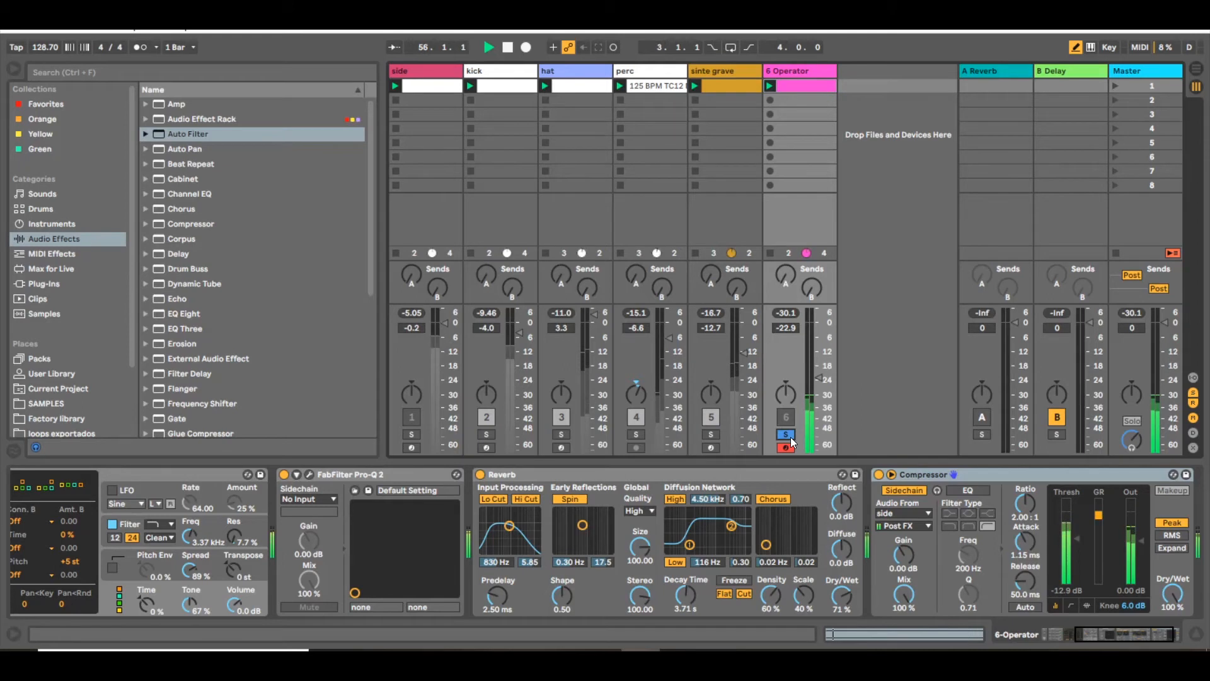
pyautogui.click(792, 438)
pyautogui.click(788, 435)
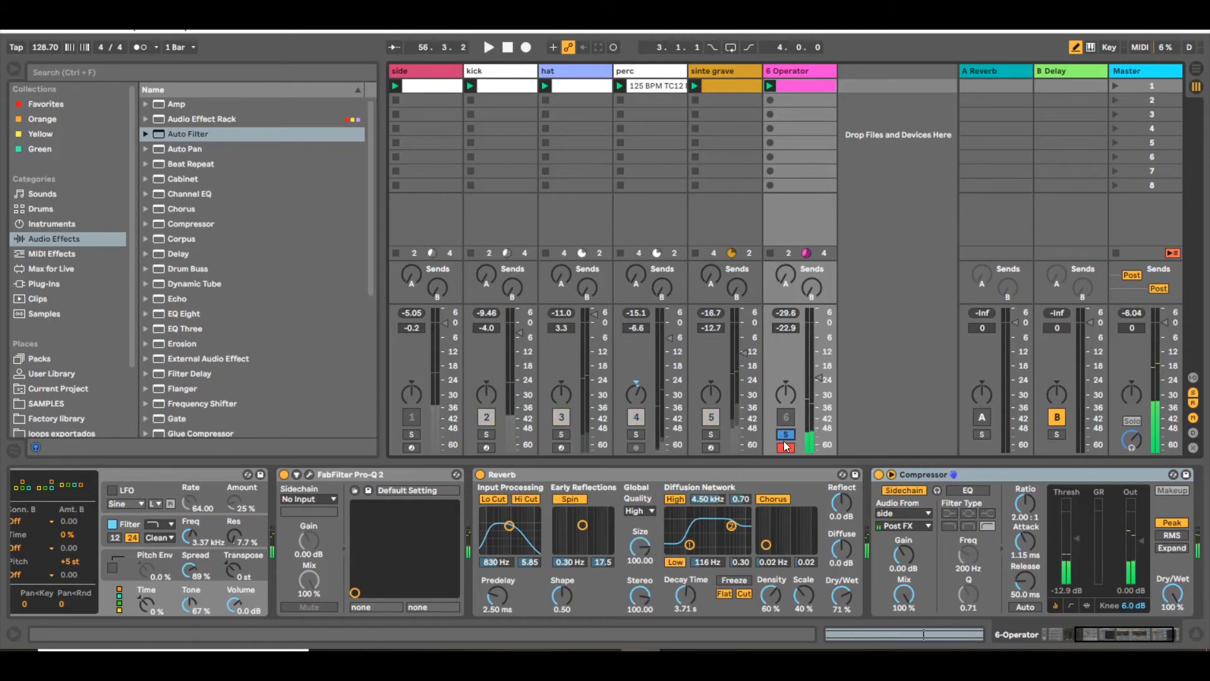
# - Insert an Auto Filter between FabFilter Pro-Q 2 and the Reverb on the 6 Operator track
pyautogui.moveTo(176, 134); pyautogui.dragTo(294, 505)
pyautogui.moveTo(468, 490); pyautogui.dragTo(471, 544)
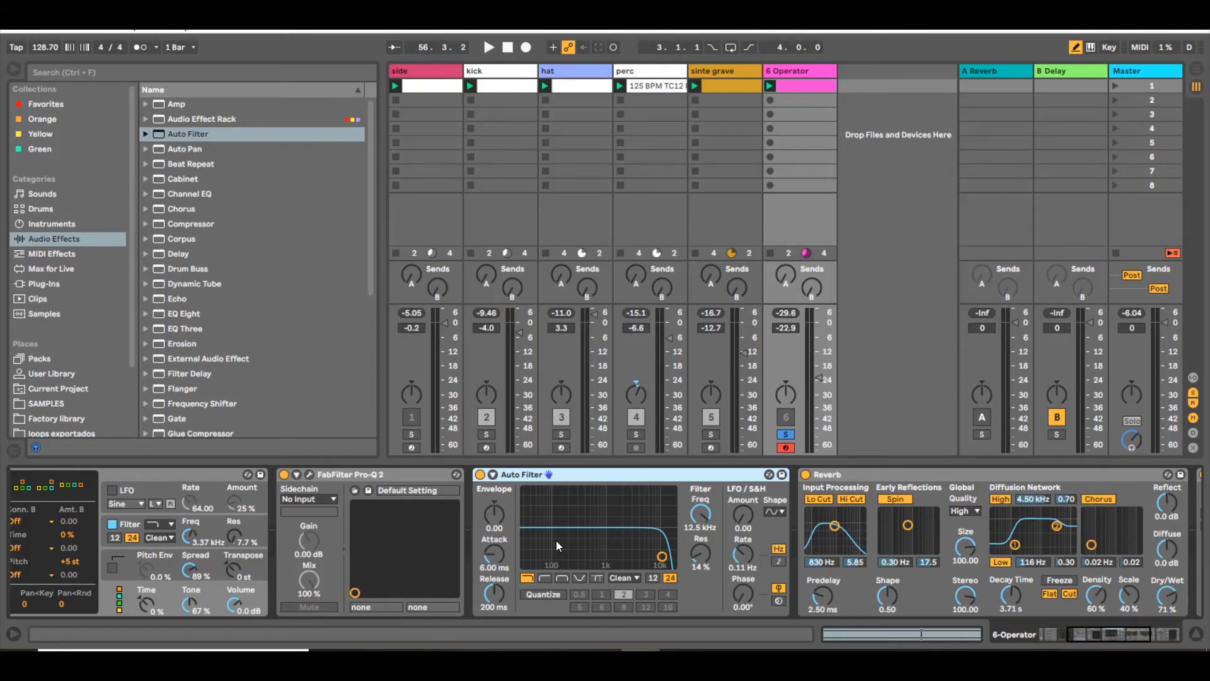
pyautogui.click(1123, 634)
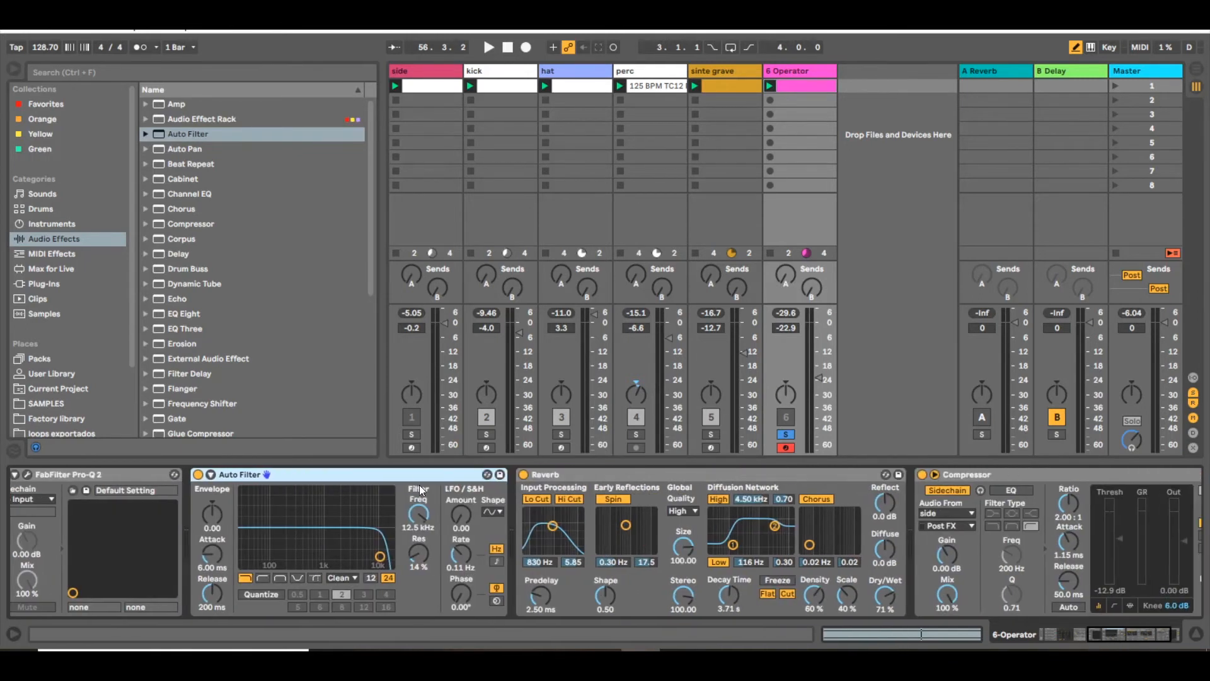
pyautogui.hscroll(1, 312, 517)
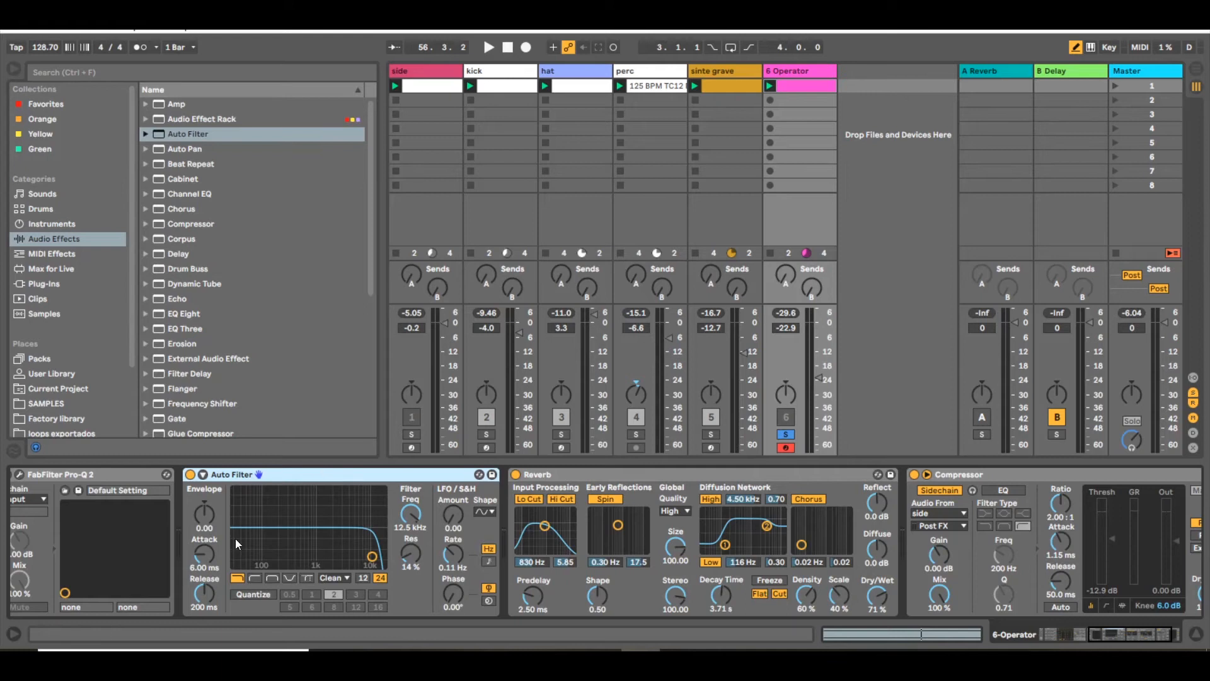
# - Switch the new Auto Filter to notch mode, set it to about 1.60 kHz with 0.0% resonance, and listen to it
pyautogui.click(290, 578)
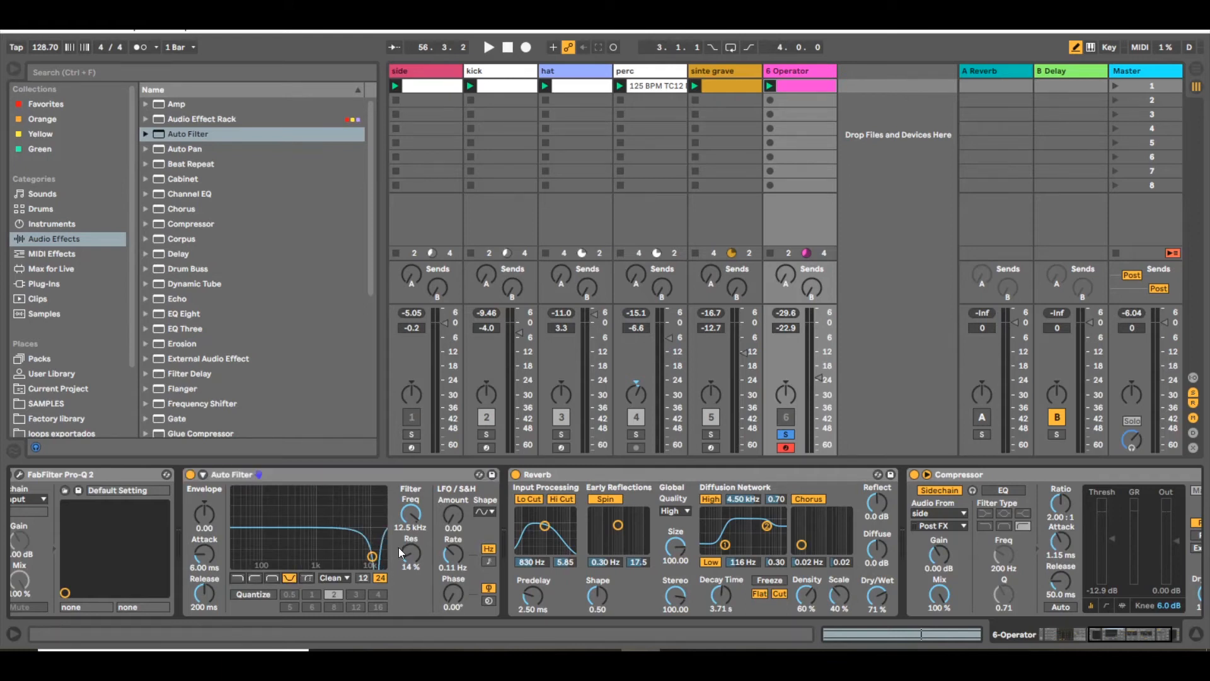
pyautogui.moveTo(373, 558); pyautogui.dragTo(327, 564)
pyautogui.press('space')
pyautogui.press('space')
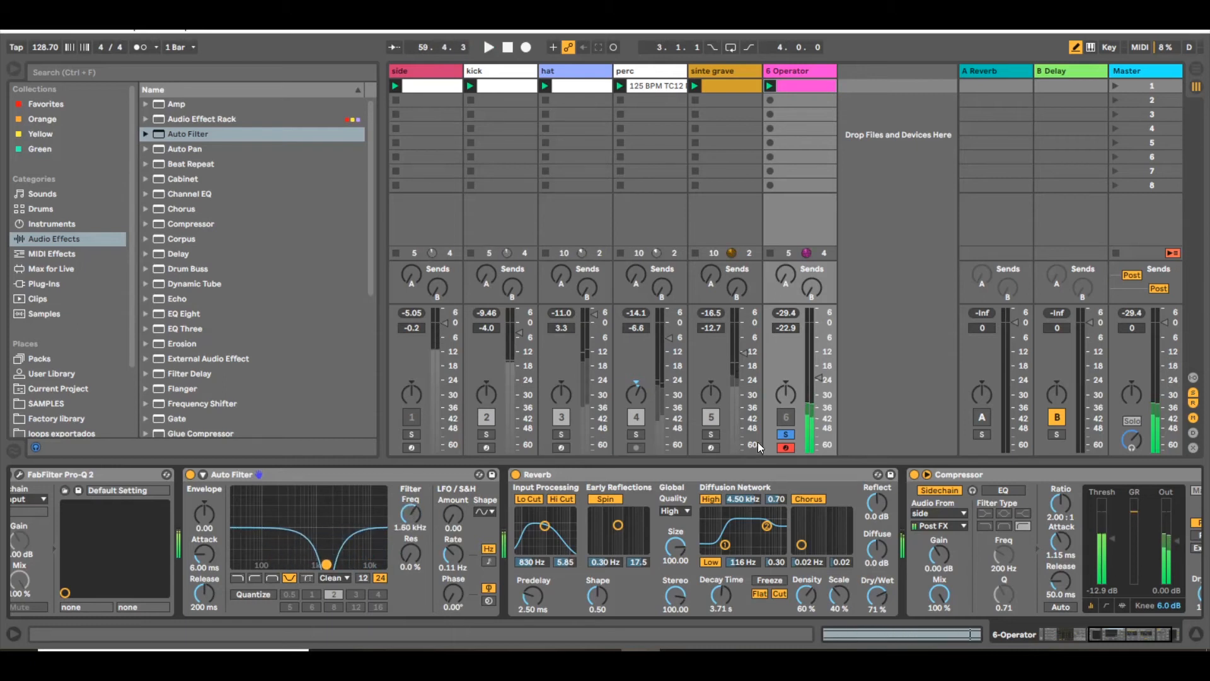
# - Raise the 6 Operator track's volume to -1.2 dB and sweep the notch filter, leaving it at about 1.66 kHz
pyautogui.press('space')
pyautogui.moveTo(818, 377); pyautogui.dragTo(818, 321)
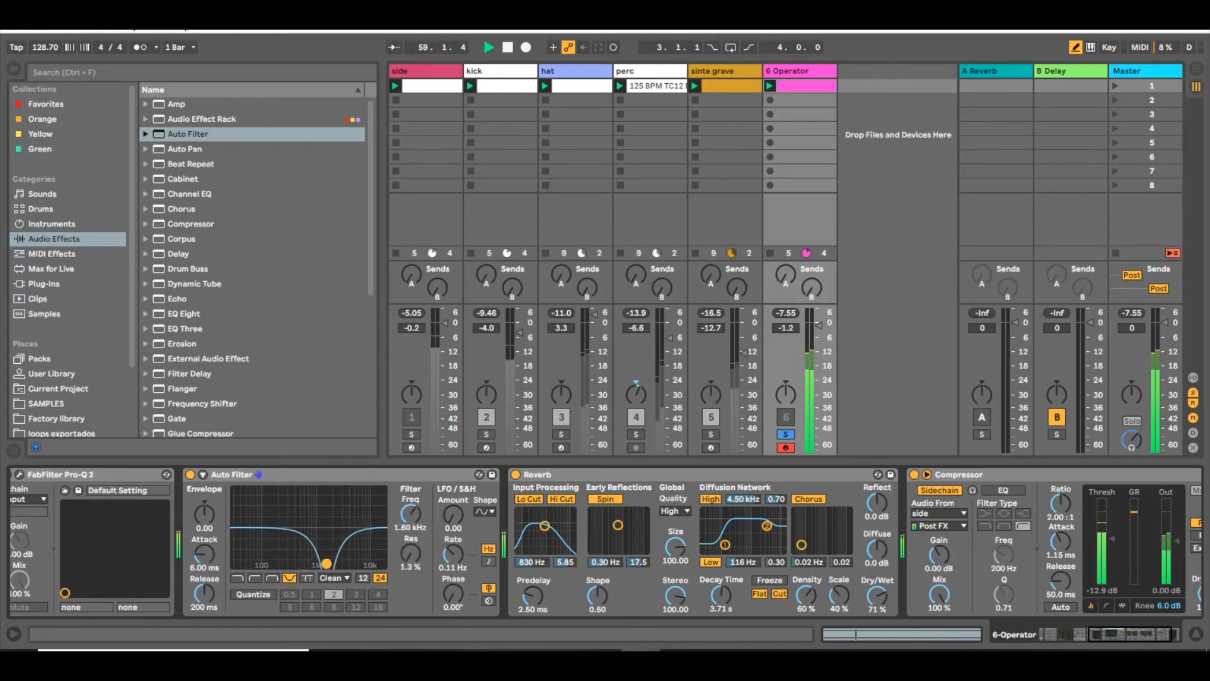
pyautogui.moveTo(346, 563); pyautogui.dragTo(327, 564)
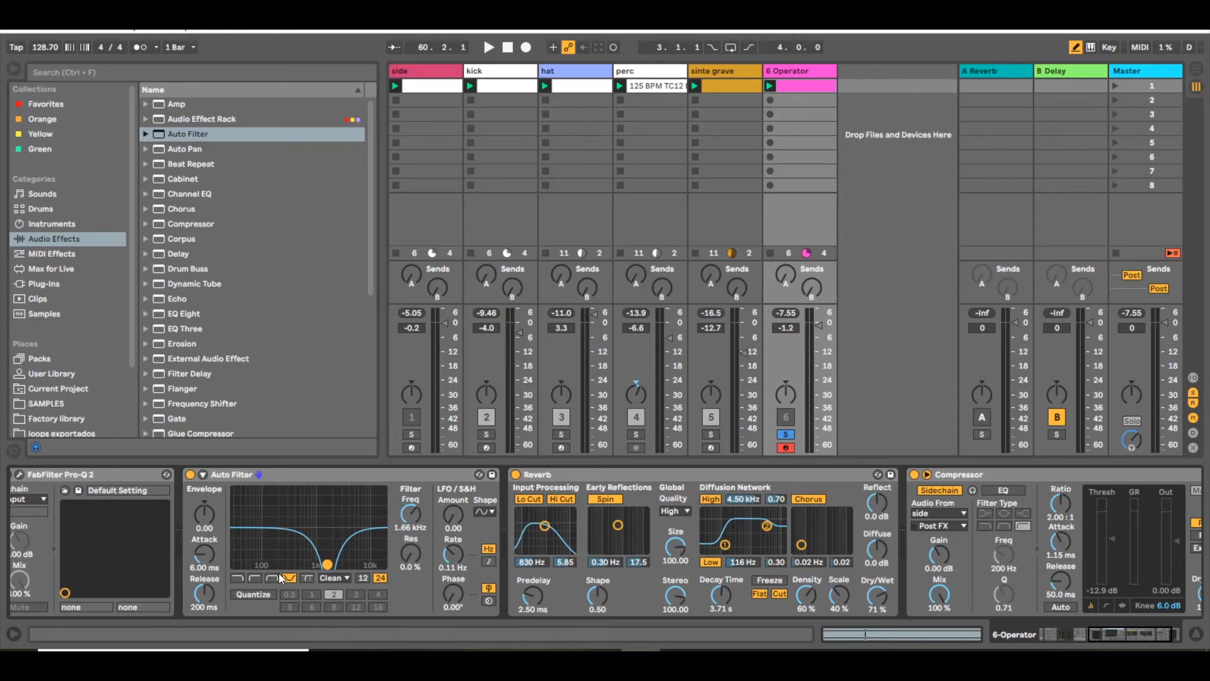
# - Set the 6 Operator notch filter to 4.05 kHz with an LFO amount of 30.0 and an LFO rate of 0.03 Hz
pyautogui.moveTo(401, 509); pyautogui.dragTo(447, 517)
pyautogui.press('space')
pyautogui.press('space')
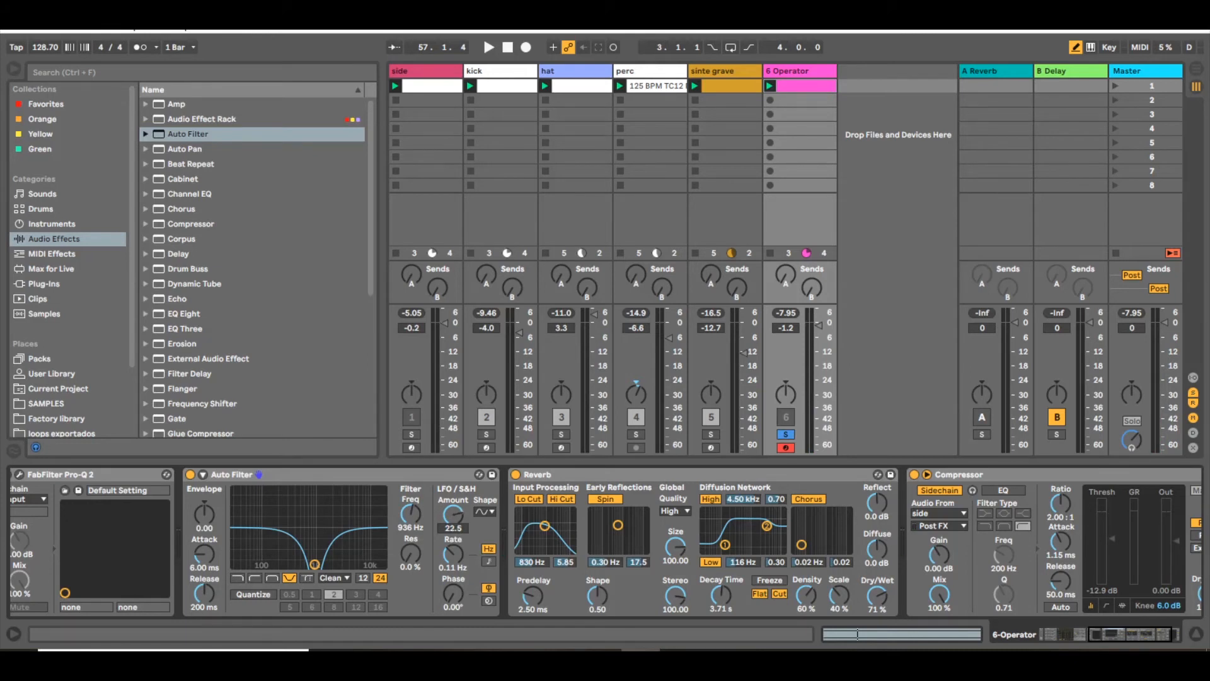
pyautogui.moveTo(448, 517); pyautogui.dragTo(448, 515)
pyautogui.click(451, 558)
pyautogui.press('space')
pyautogui.moveTo(417, 525); pyautogui.dragTo(417, 498)
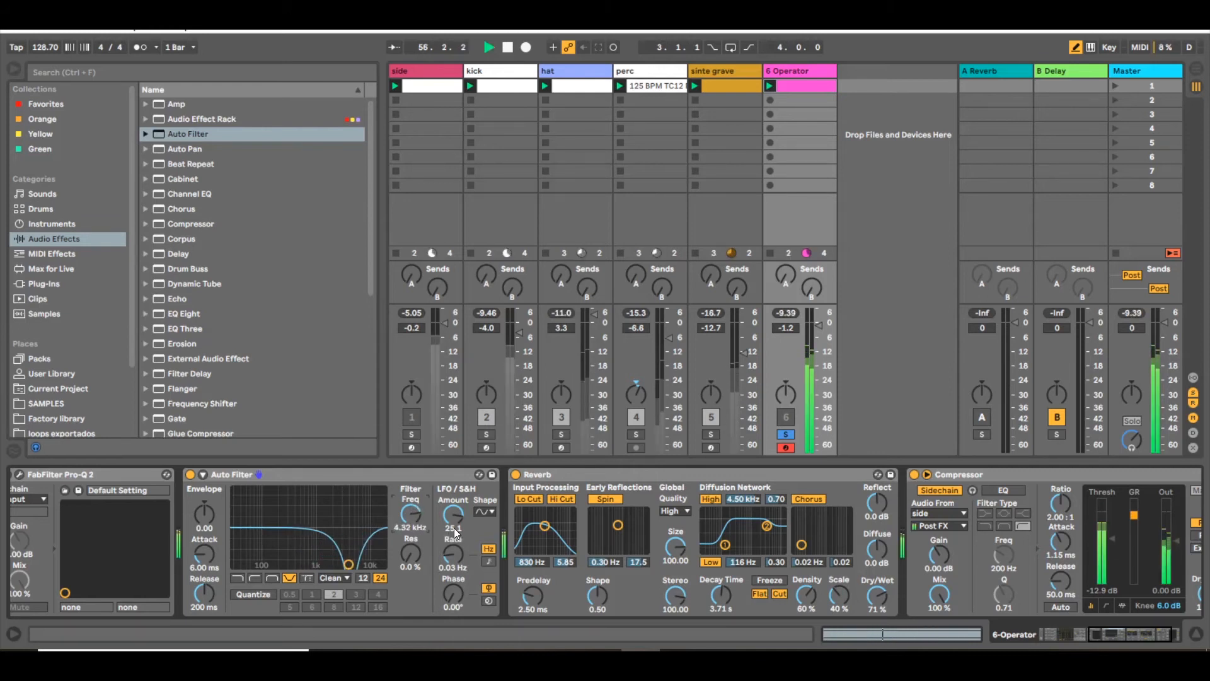
pyautogui.moveTo(454, 531); pyautogui.dragTo(451, 527)
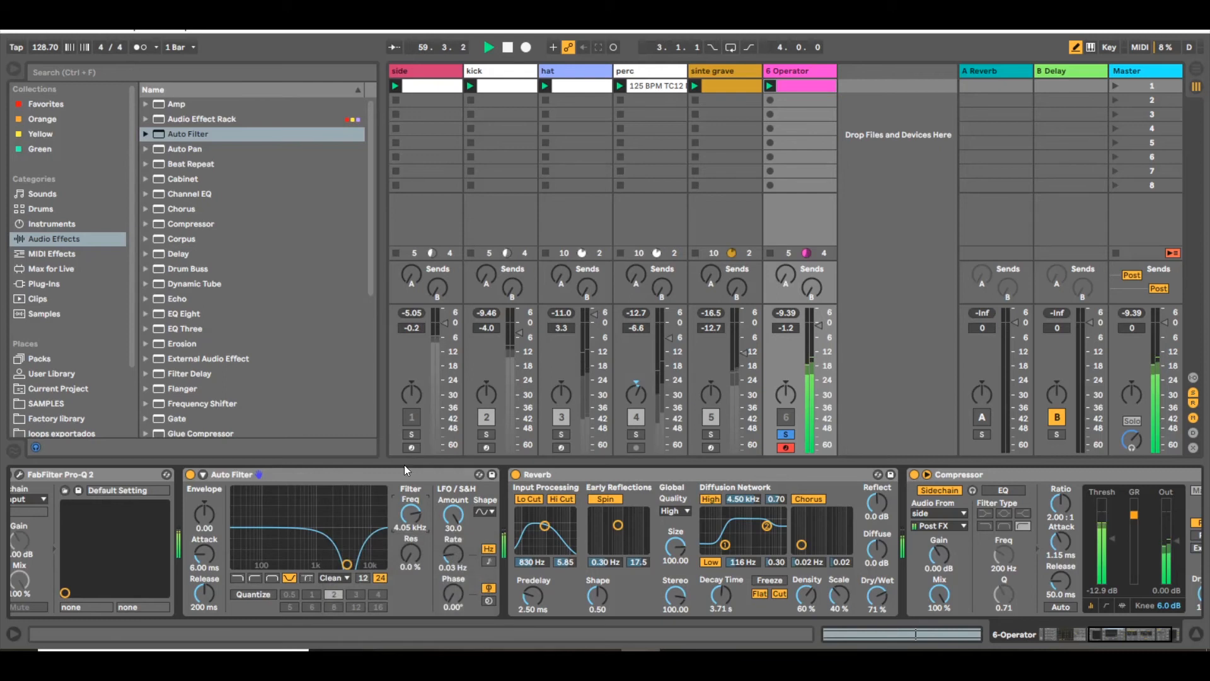
# - Audition faster LFO rates of 6.45 Hz and 2.28 Hz on the notch filter and settle on 0.06 Hz
pyautogui.click(445, 554)
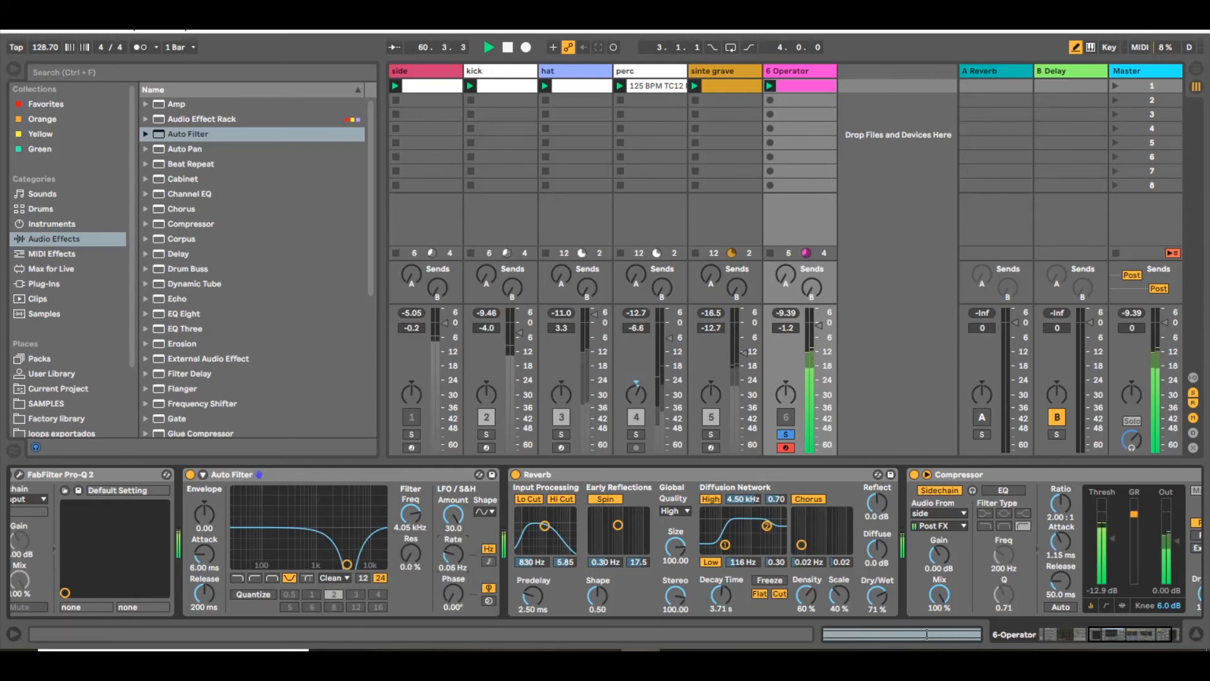
pyautogui.moveTo(445, 553); pyautogui.dragTo(445, 479)
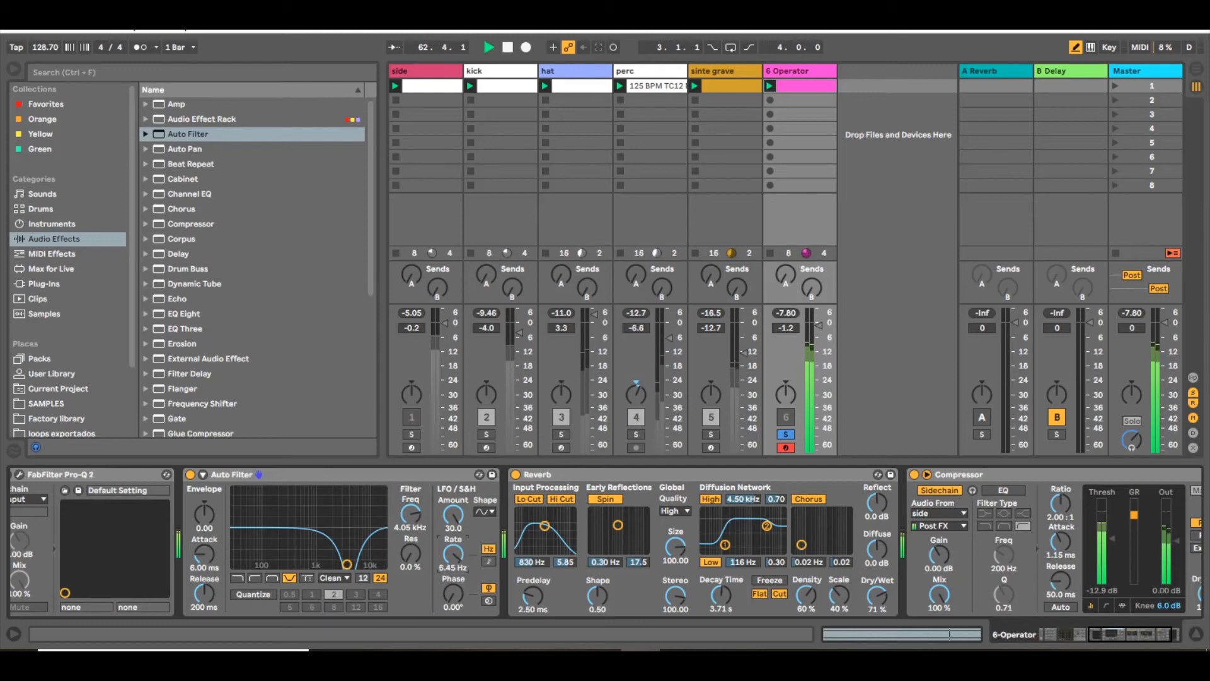
pyautogui.moveTo(453, 560); pyautogui.dragTo(452, 579)
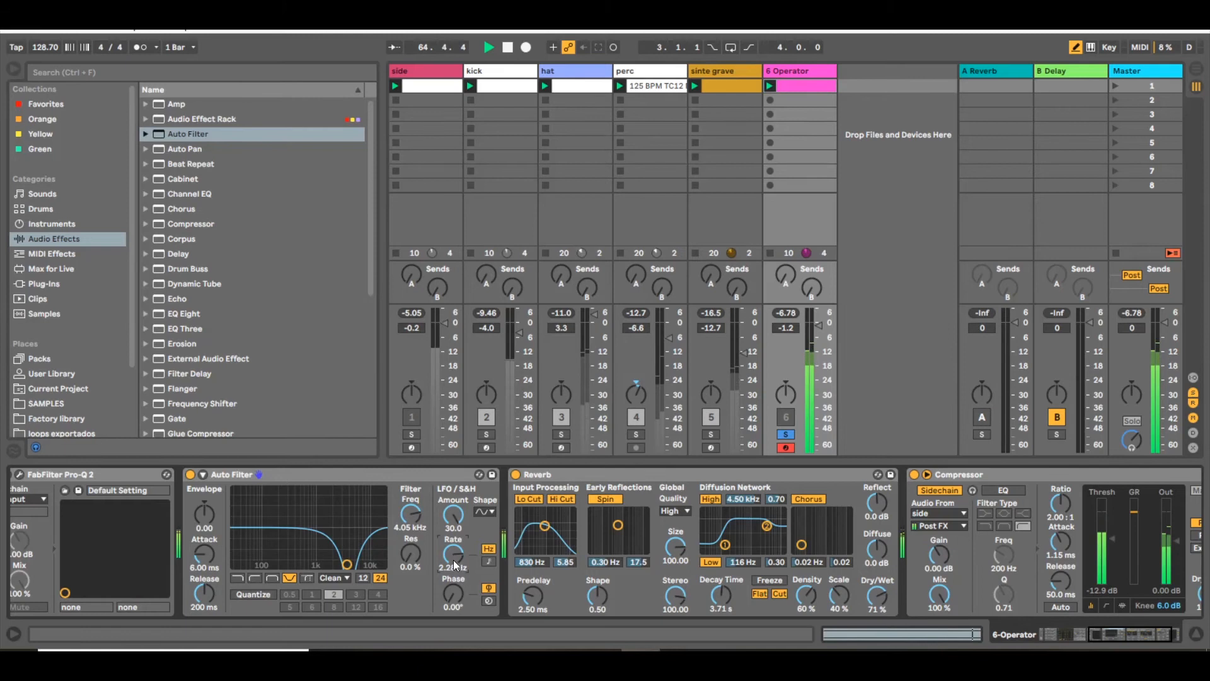
pyautogui.press('space')
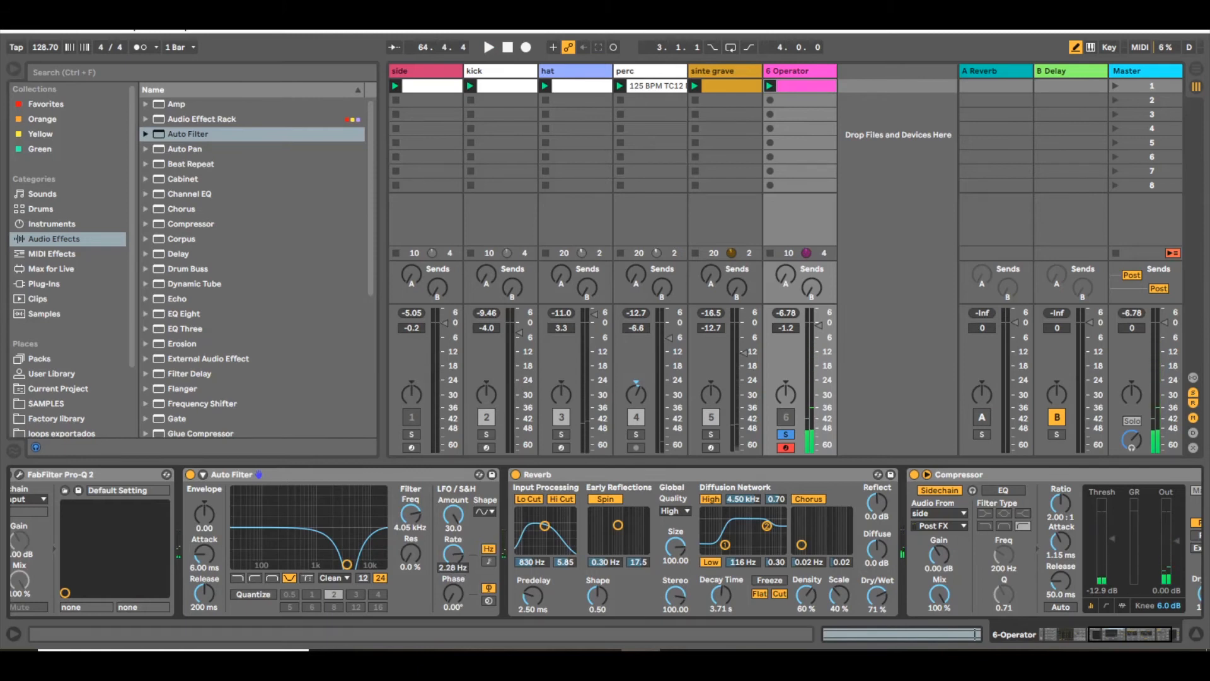
pyautogui.moveTo(452, 555)
pyautogui.mouseDown()
pyautogui.moveTo(453, 526)
pyautogui.moveTo(453, 608)
pyautogui.moveTo(461, 567)
pyautogui.mouseUp()
pyautogui.press('space')
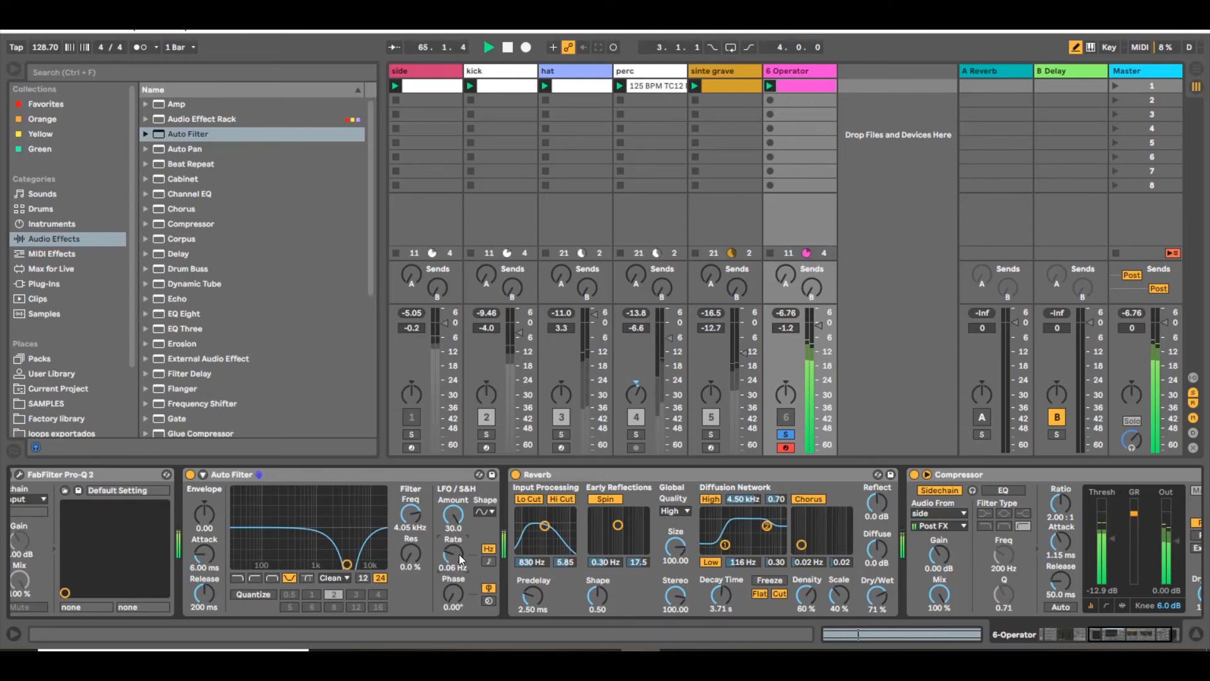
# - Unsolo 6 Operator and balance the two synths in the full mix, with 6 Operator at -17.0 dB and sinte grave at -11.1 dB
pyautogui.click(787, 416)
pyautogui.moveTo(819, 324); pyautogui.dragTo(813, 359)
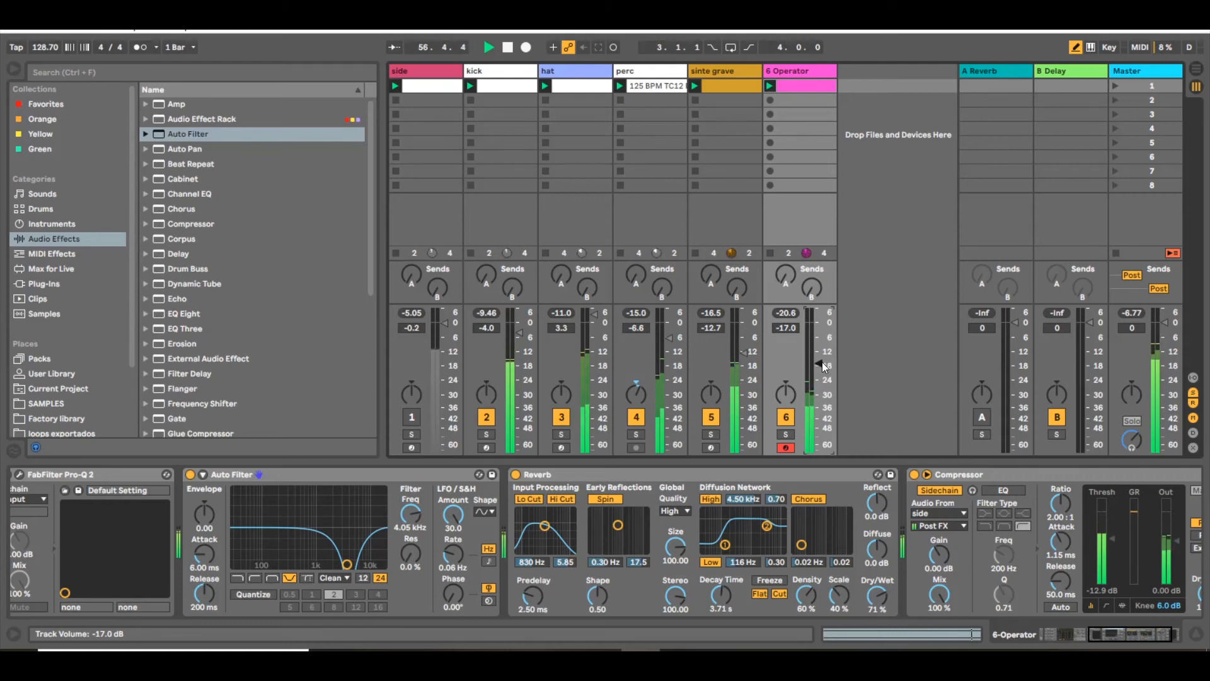
pyautogui.moveTo(811, 355); pyautogui.dragTo(812, 351)
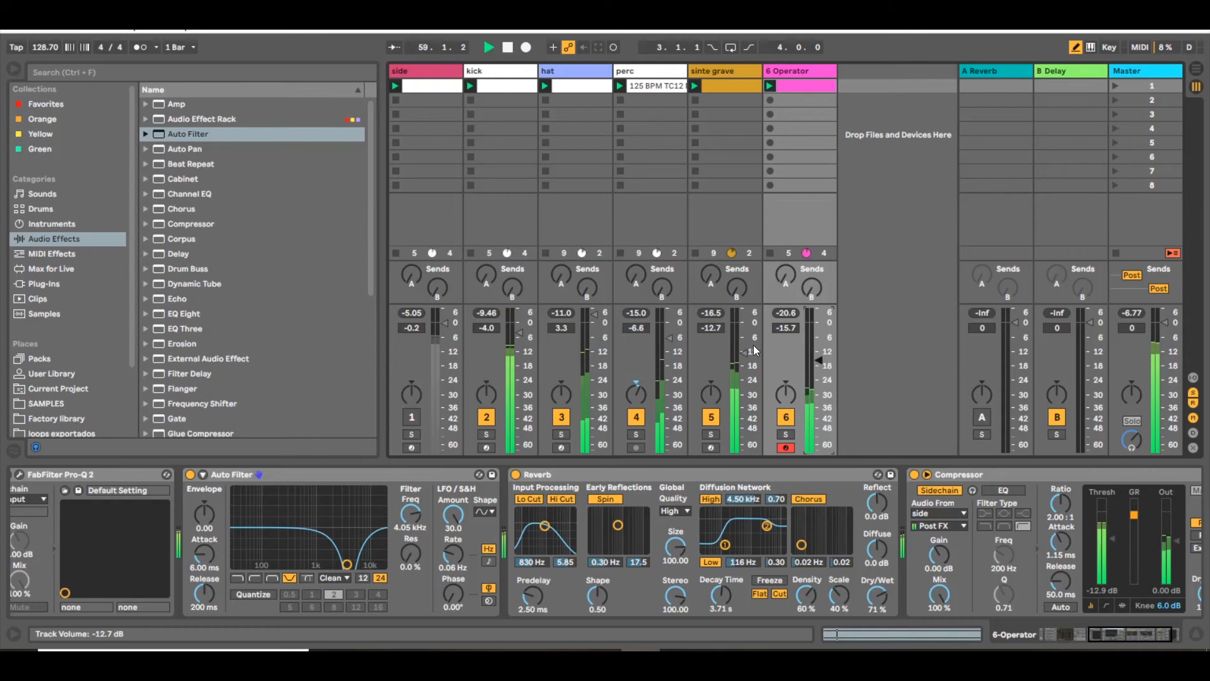
pyautogui.moveTo(744, 354); pyautogui.dragTo(824, 371)
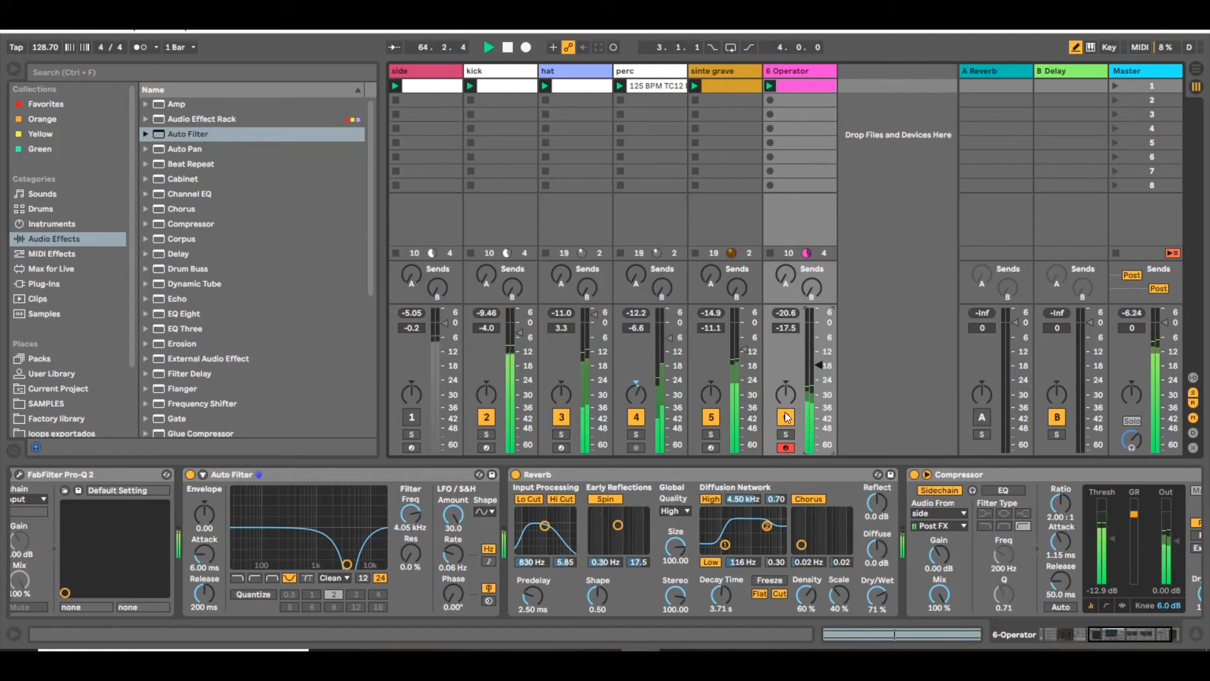
pyautogui.moveTo(818, 364); pyautogui.dragTo(818, 361)
pyautogui.press('space')
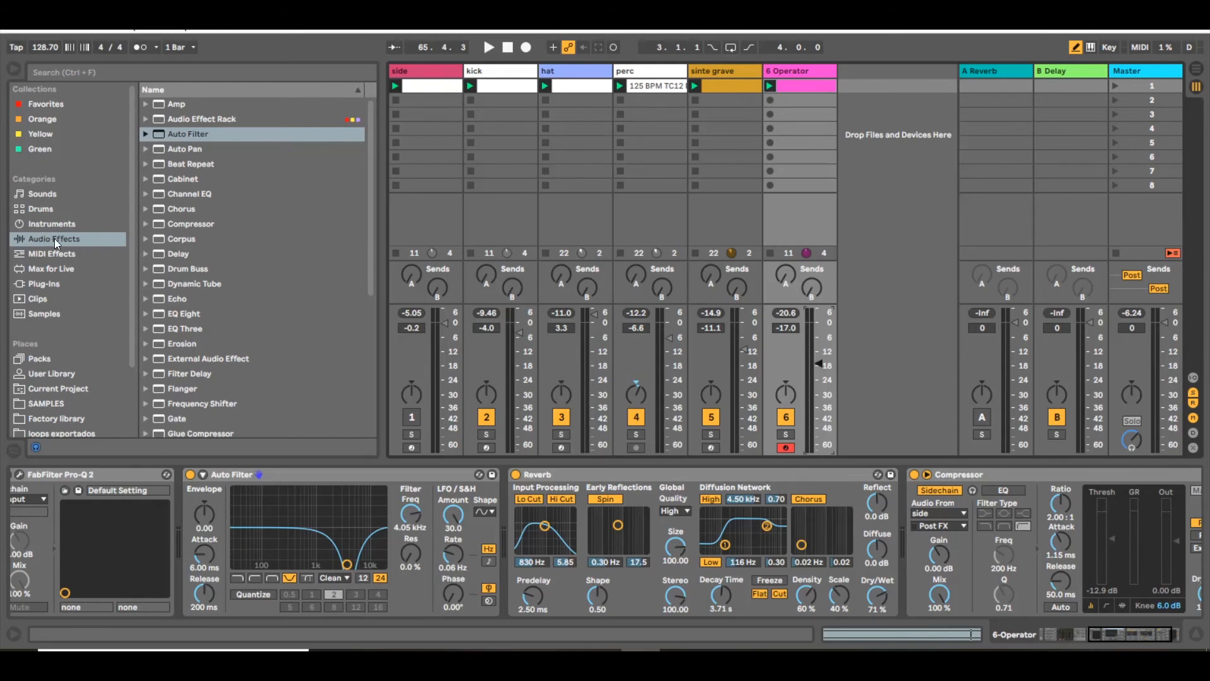
# - Insert the Max for Live LFO device between the Amp and the Delay on the sinte grave track
pyautogui.click(55, 269)
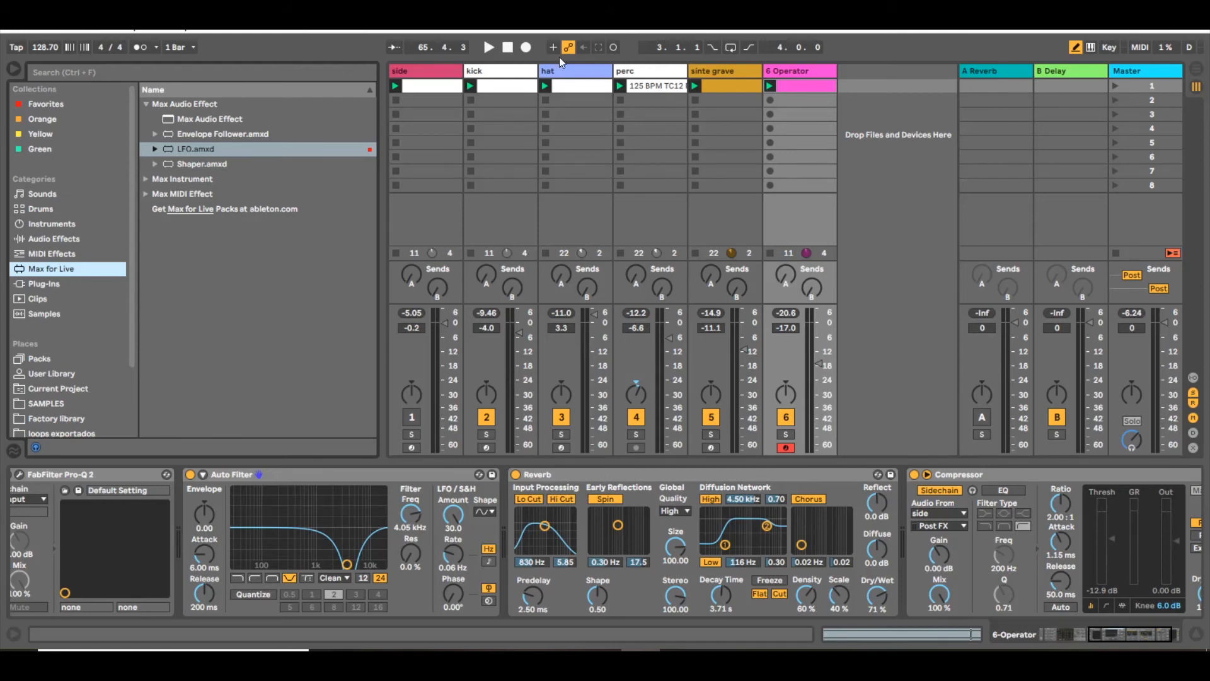
pyautogui.click(720, 71)
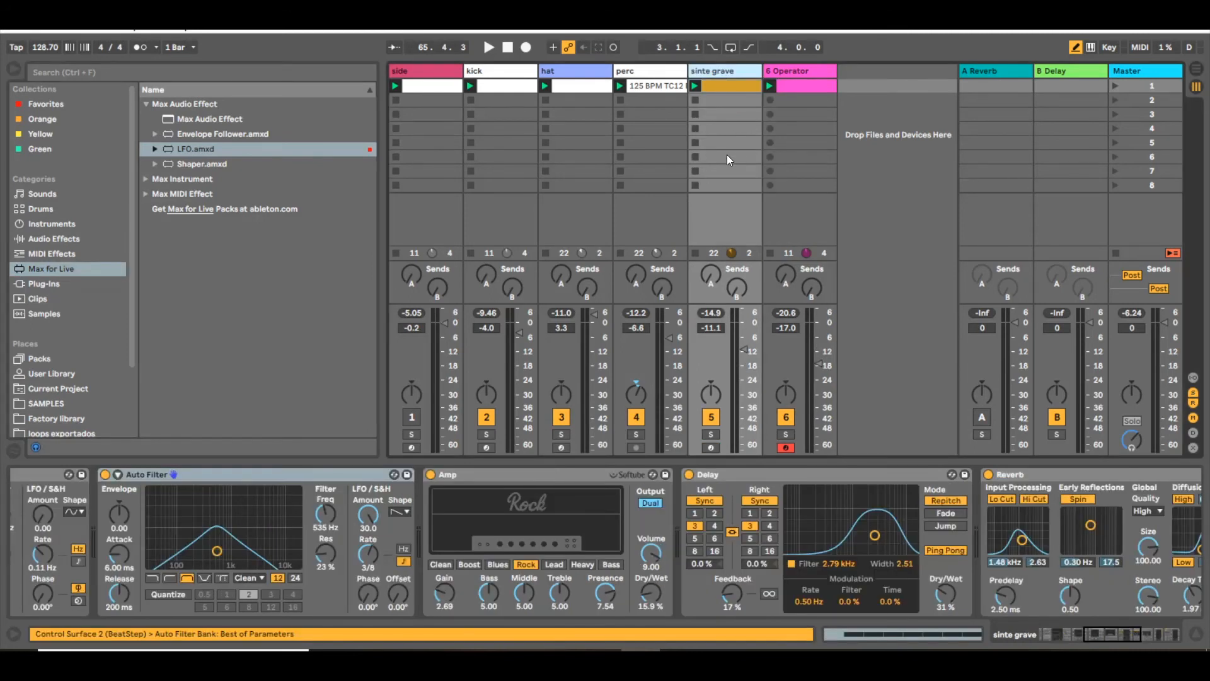
pyautogui.moveTo(198, 148); pyautogui.dragTo(235, 288)
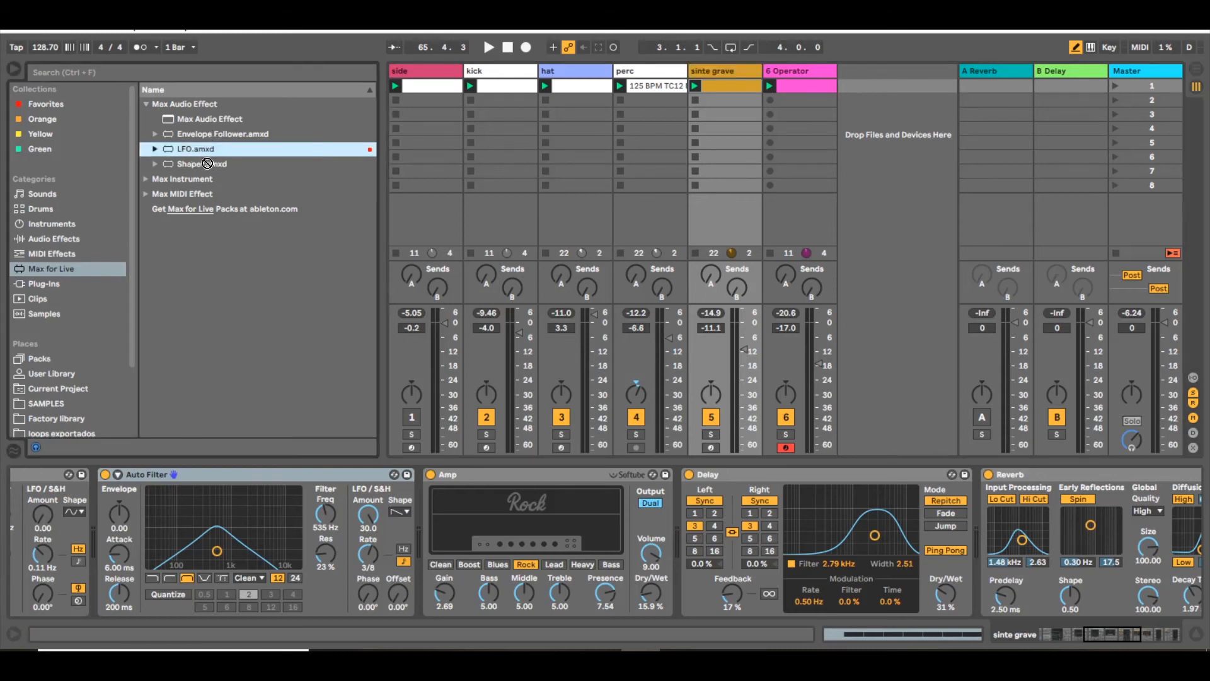
pyautogui.moveTo(320, 409); pyautogui.dragTo(795, 113)
pyautogui.moveTo(665, 361); pyautogui.dragTo(680, 508)
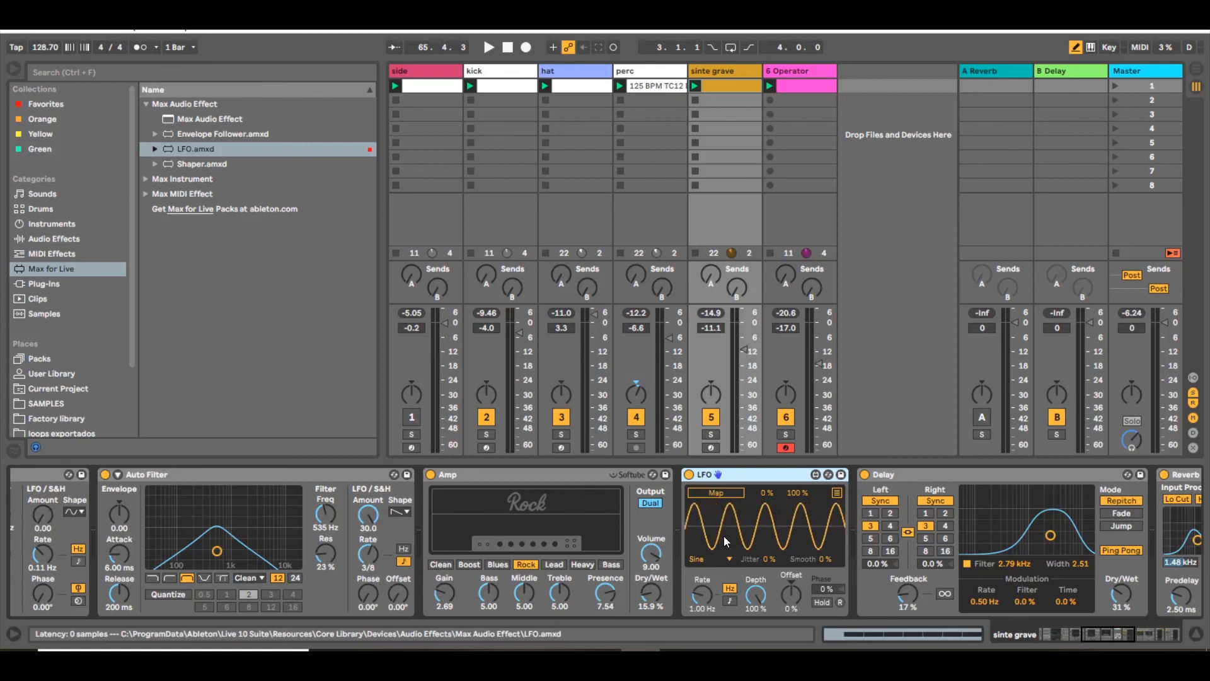
# - Map the LFO to the Amp's Gain and switch its rate to tempo sync at 1
pyautogui.click(716, 493)
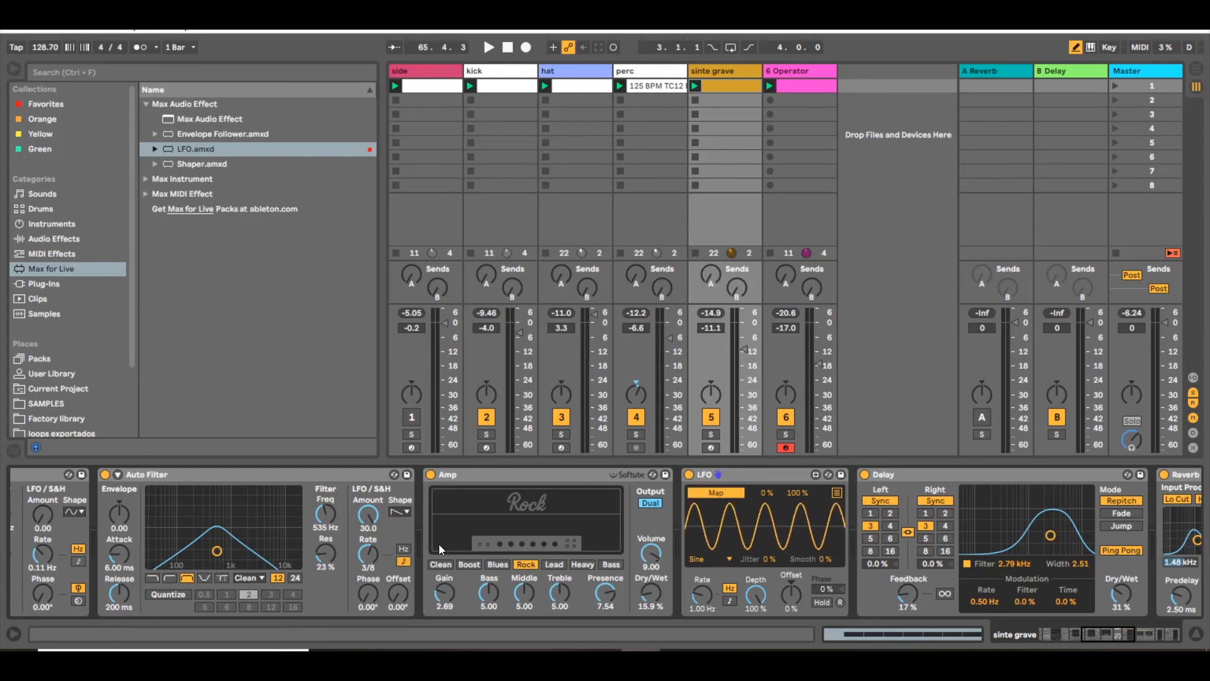
pyautogui.click(449, 603)
pyautogui.click(432, 608)
pyautogui.moveTo(705, 611); pyautogui.dragTo(738, 619)
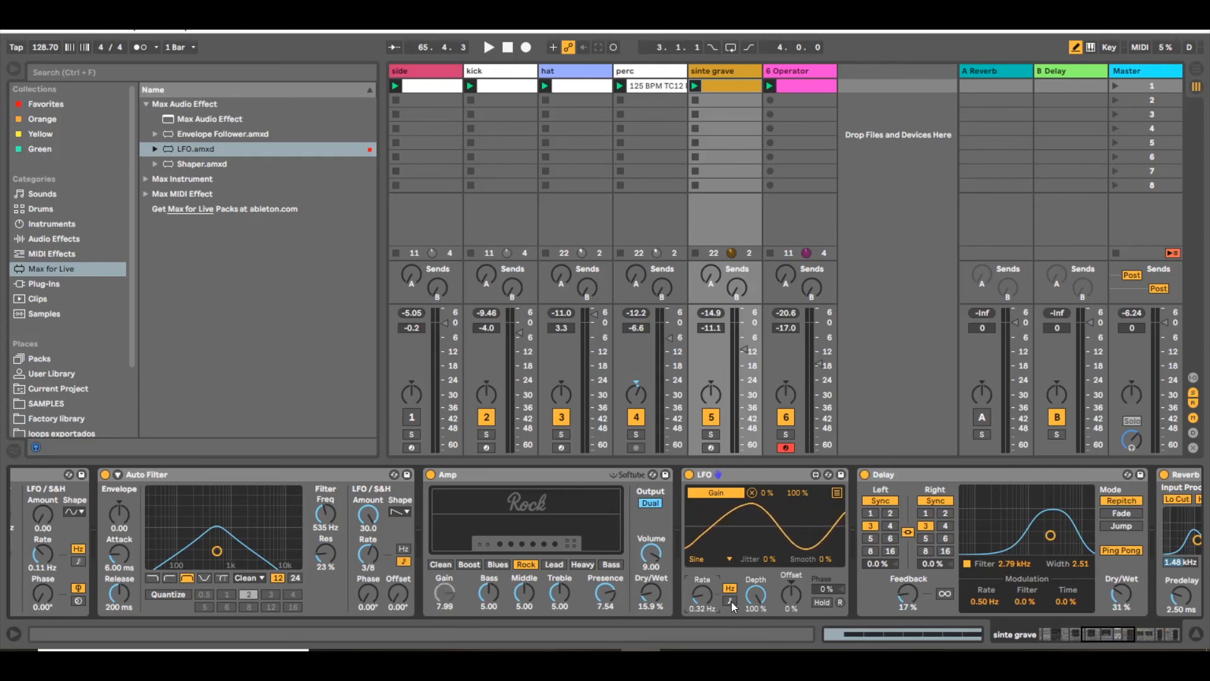
pyautogui.click(731, 601)
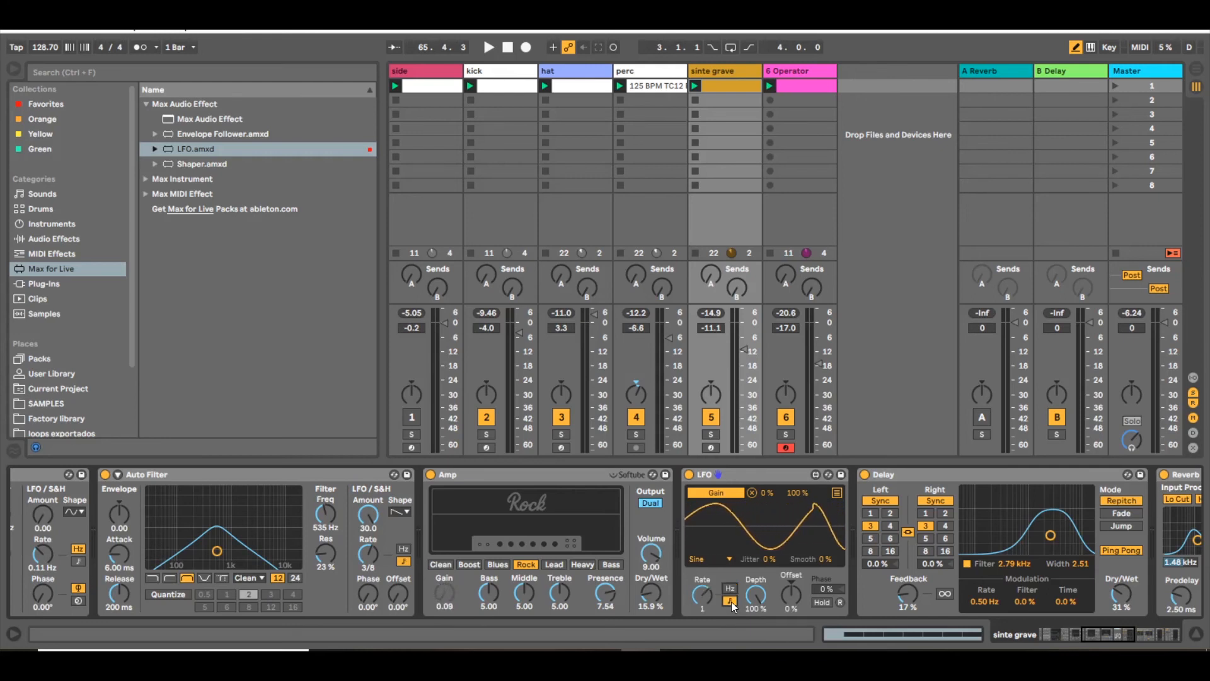
# - Solo the sinte grave track and listen to how the LFO modulates the Amp's Gain
pyautogui.click(710, 435)
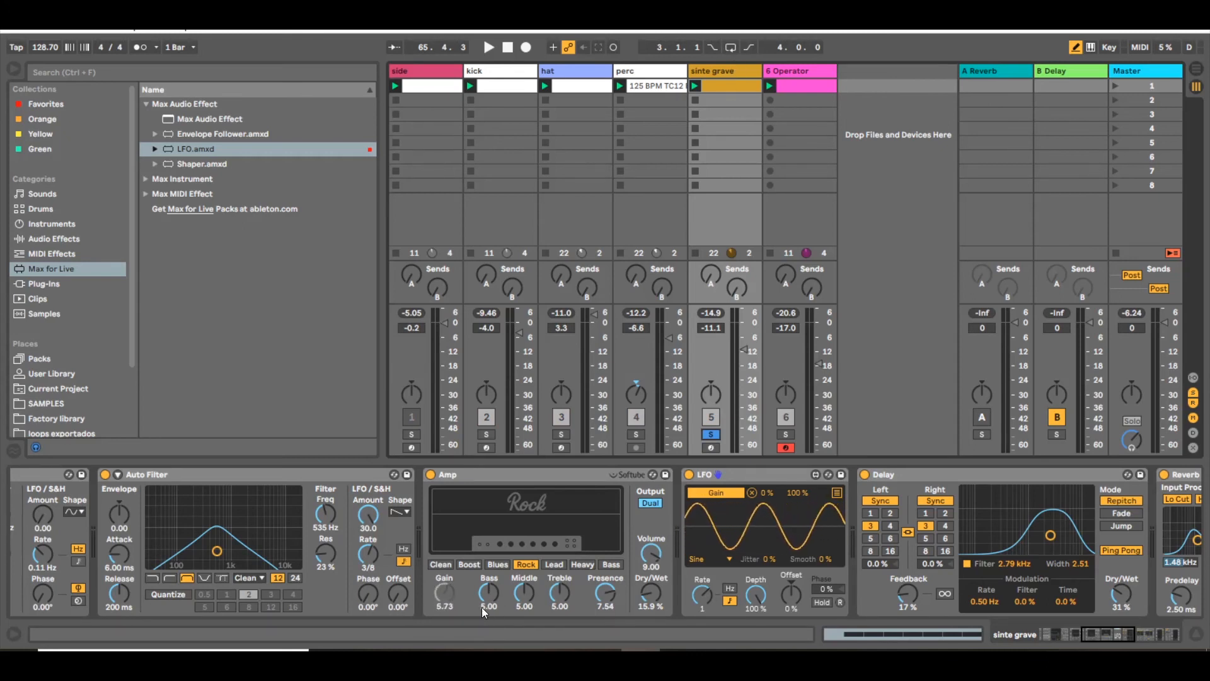
pyautogui.click(438, 606)
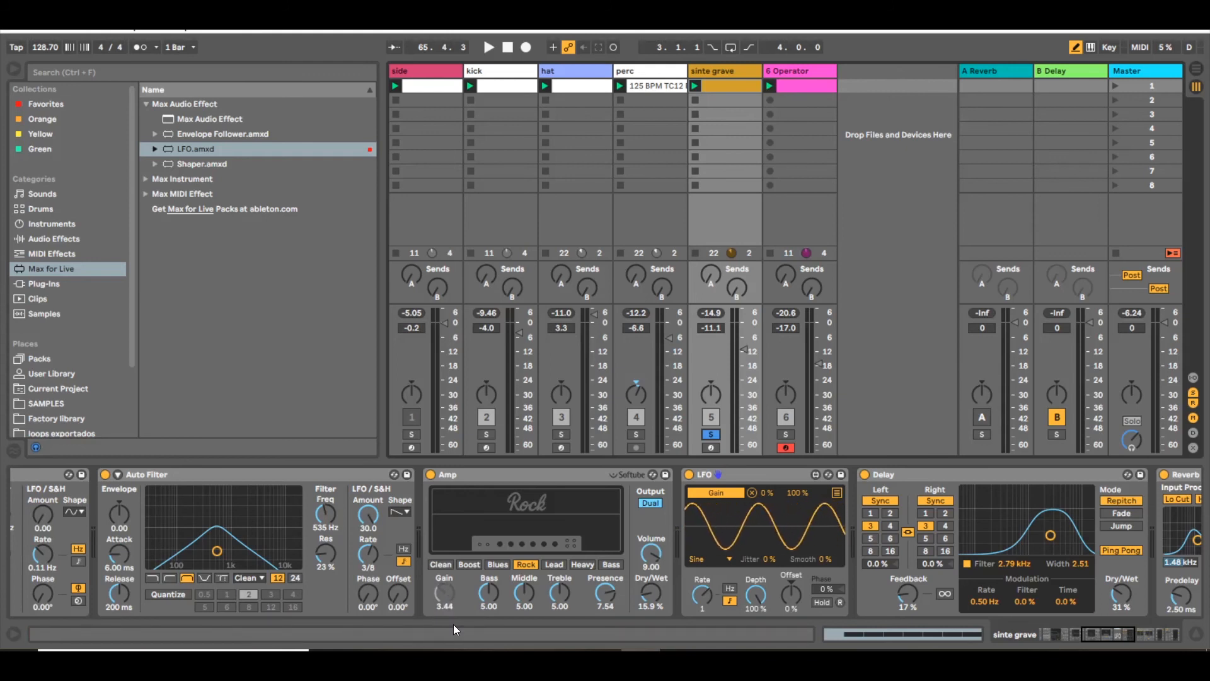
pyautogui.press('space')
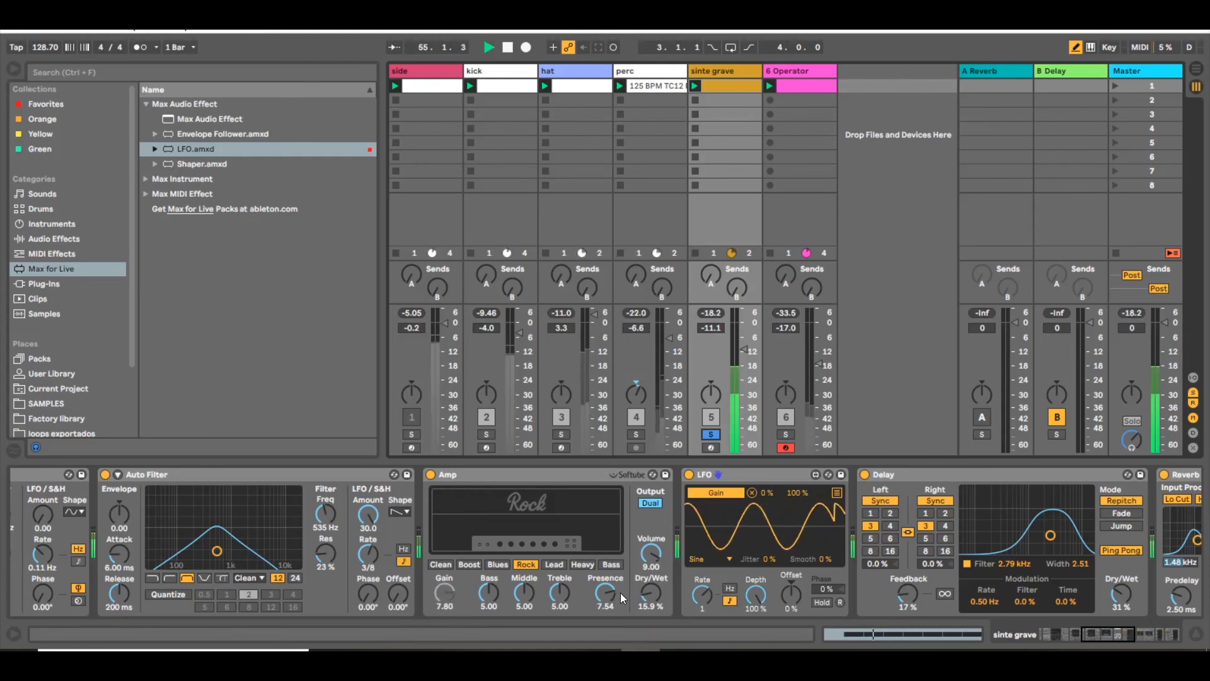
pyautogui.click(445, 598)
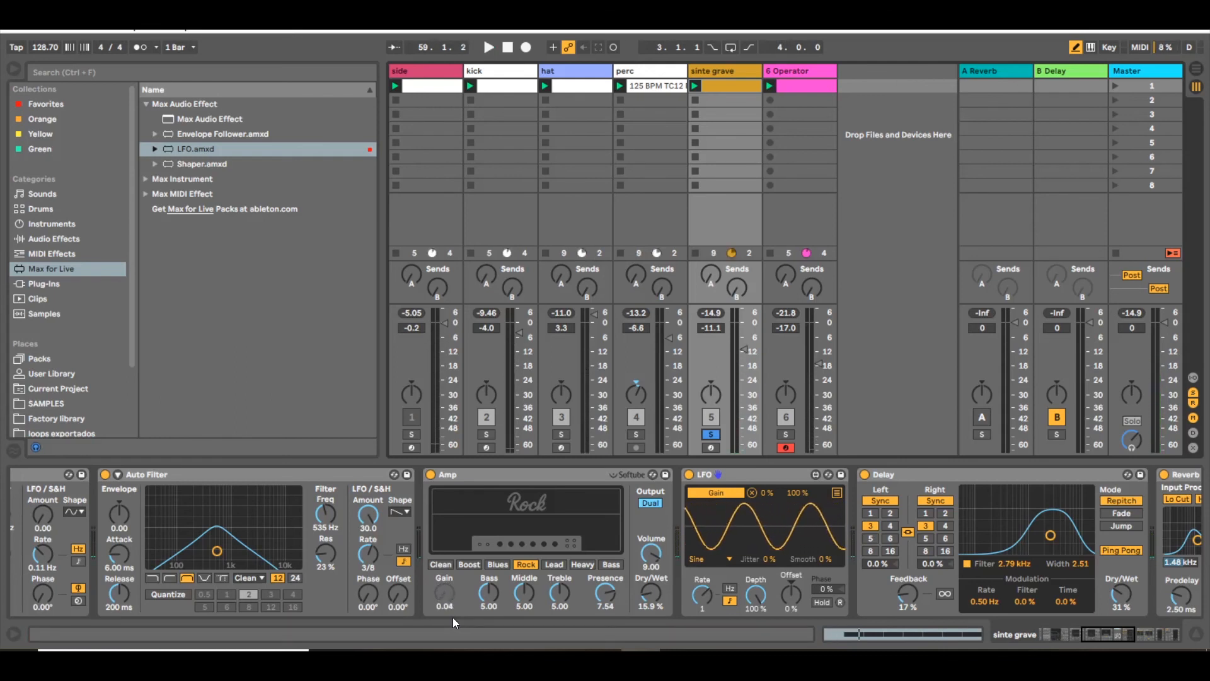
pyautogui.press('space')
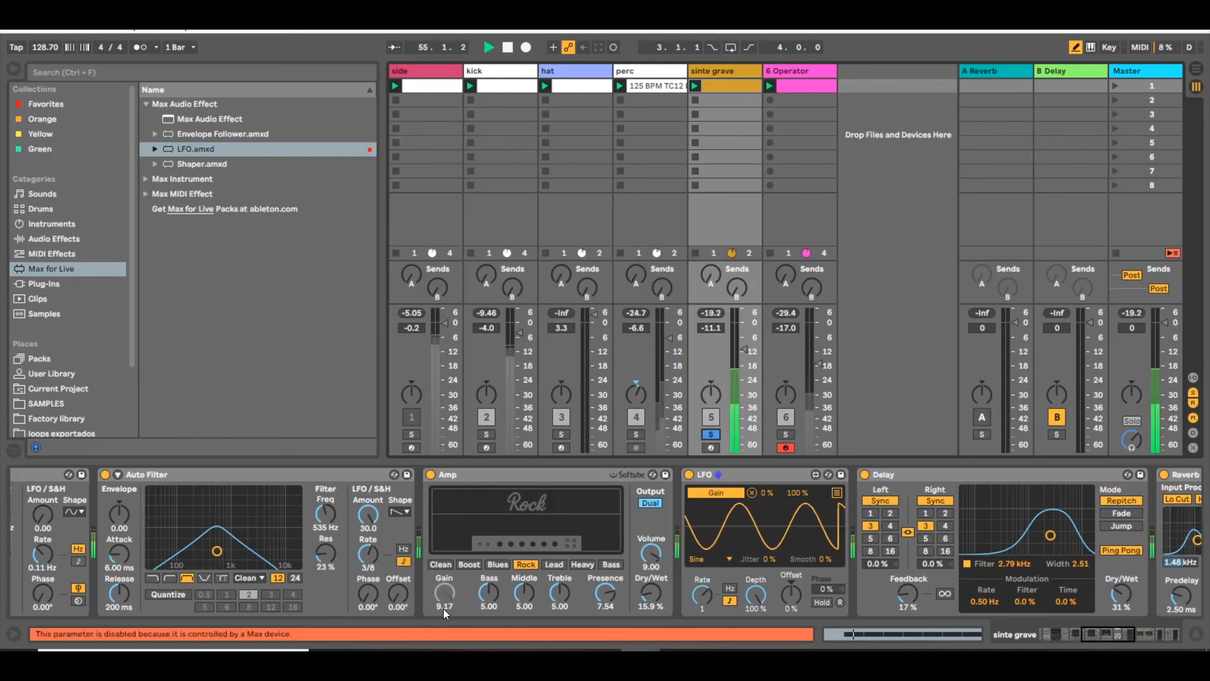
pyautogui.press('space')
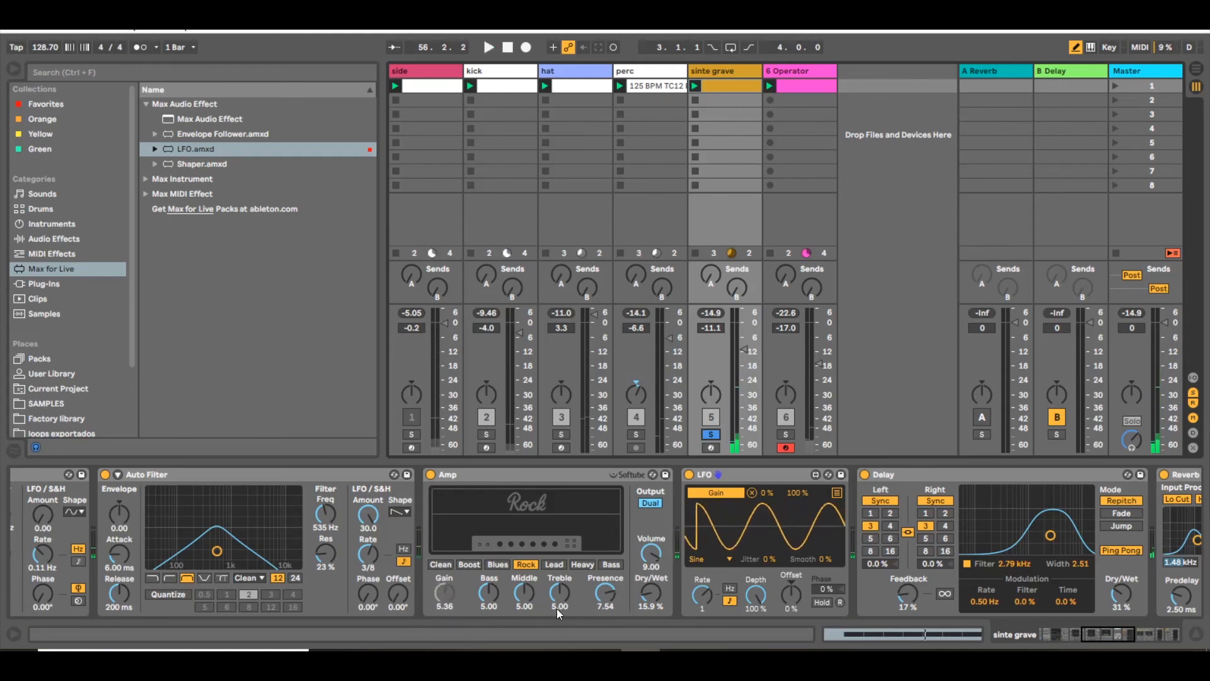
# - Try the LFO at 0.32 Hz and at a synced rate of 3/8, returning it to a synced rate of 1
pyautogui.click(730, 588)
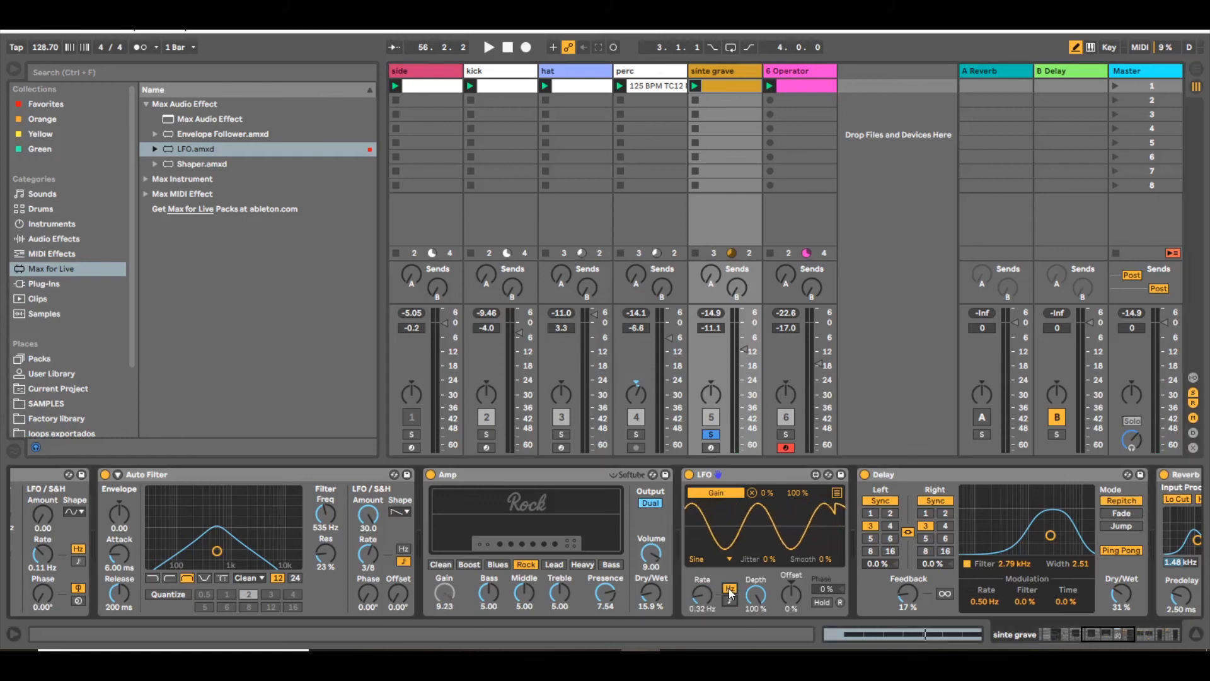
pyautogui.click(730, 601)
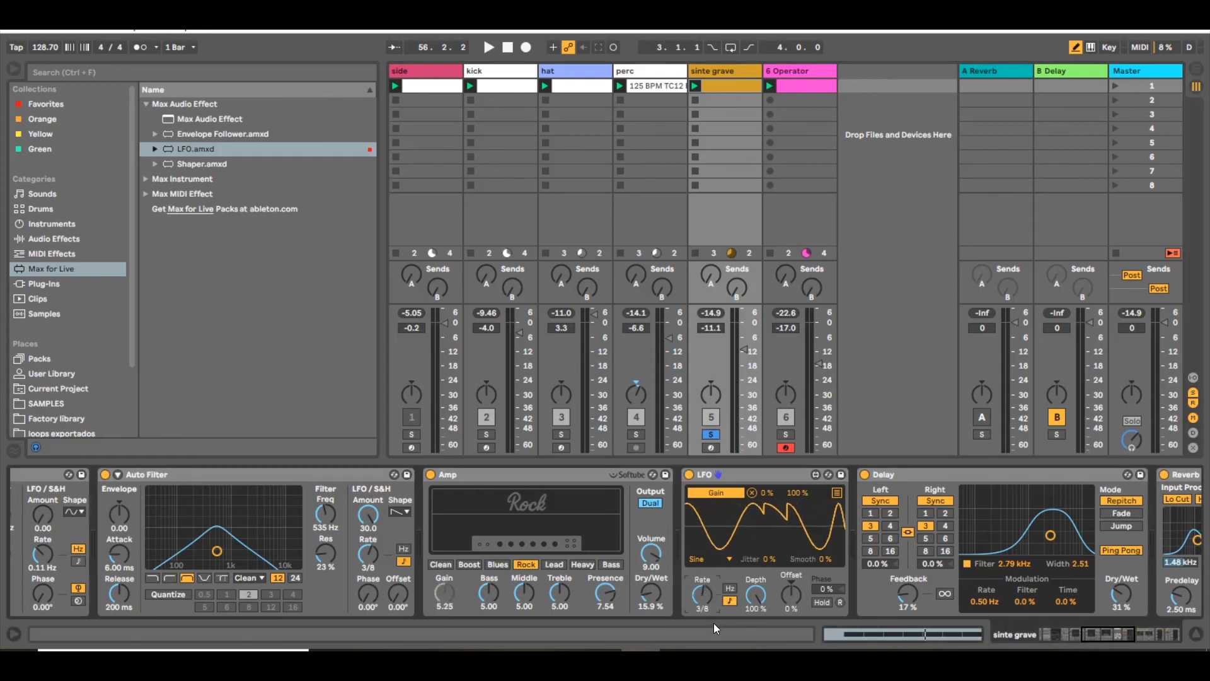
pyautogui.moveTo(715, 622); pyautogui.dragTo(718, 625)
pyautogui.press('space')
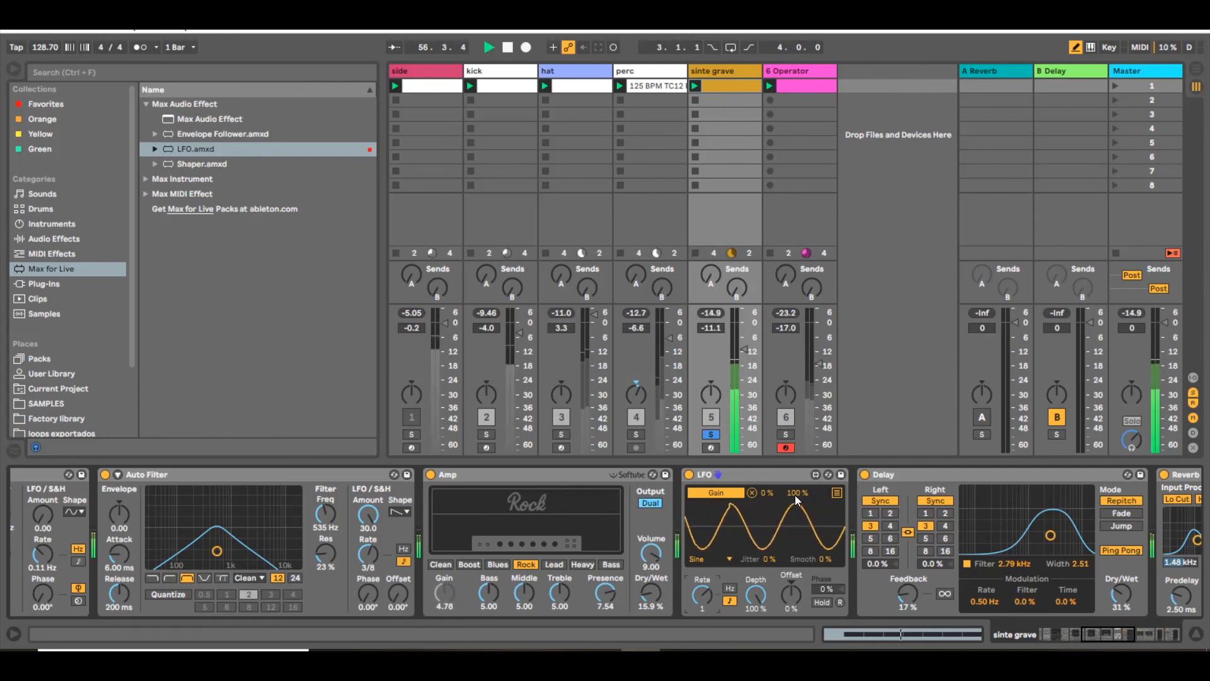
pyautogui.press('space')
# - Limit the LFO's maximum modulation of the Amp's Gain to 65% and compare sinte grave alone with the full mix
pyautogui.click(444, 591)
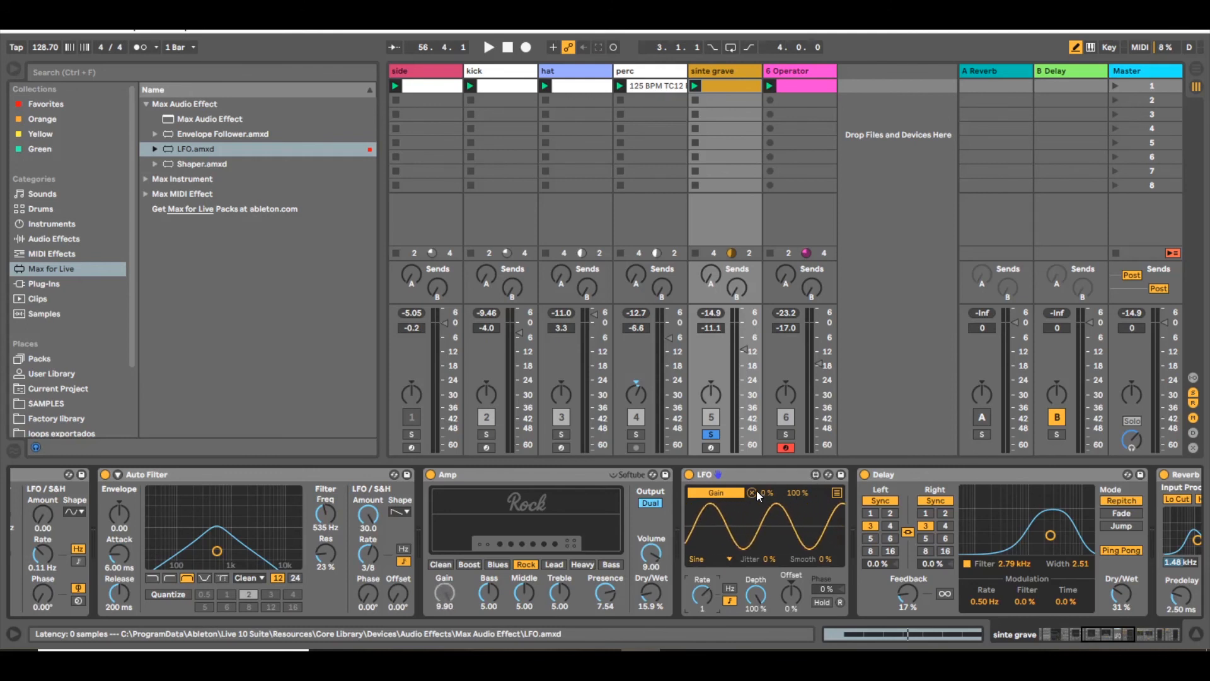
pyautogui.click(805, 495)
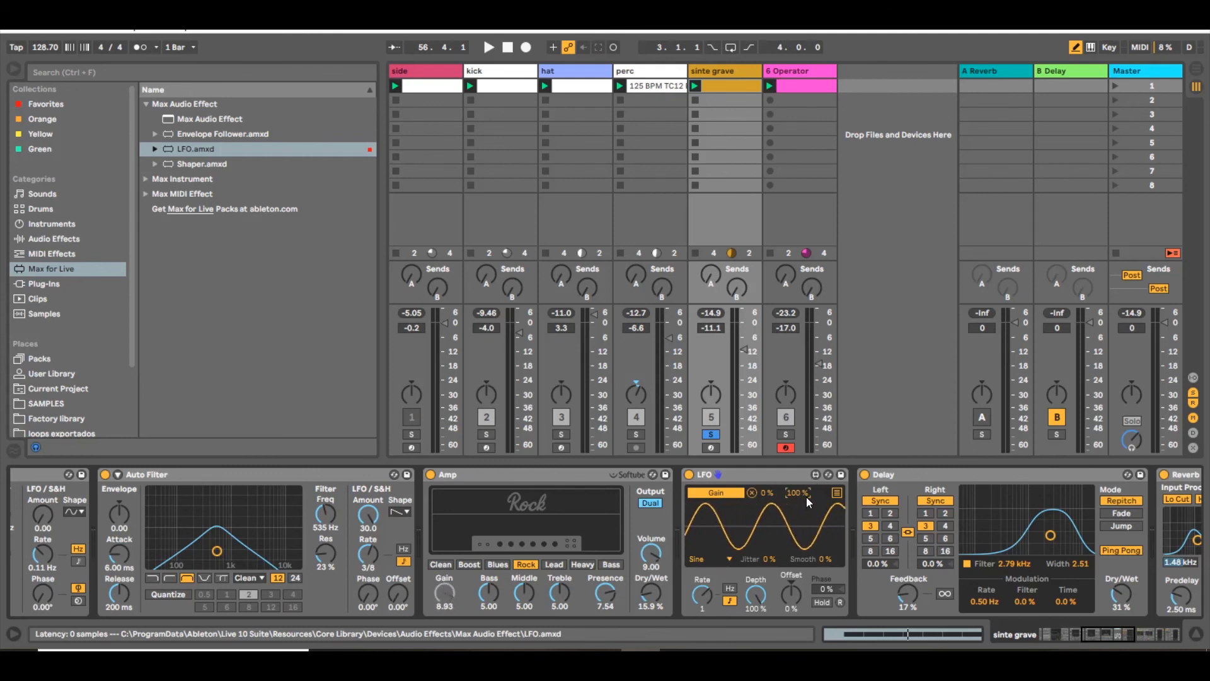
pyautogui.moveTo(807, 497)
pyautogui.mouseDown()
pyautogui.moveTo(807, 509)
pyautogui.moveTo(807, 496)
pyautogui.mouseUp()
pyautogui.press('space')
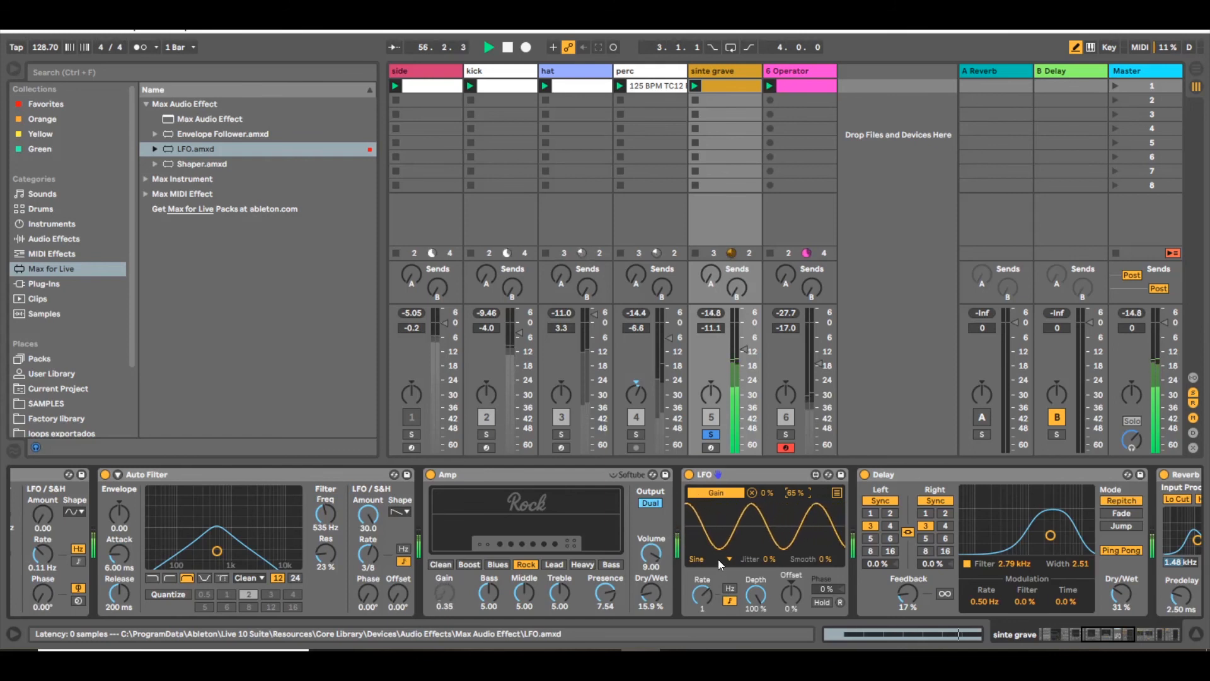
pyautogui.click(715, 435)
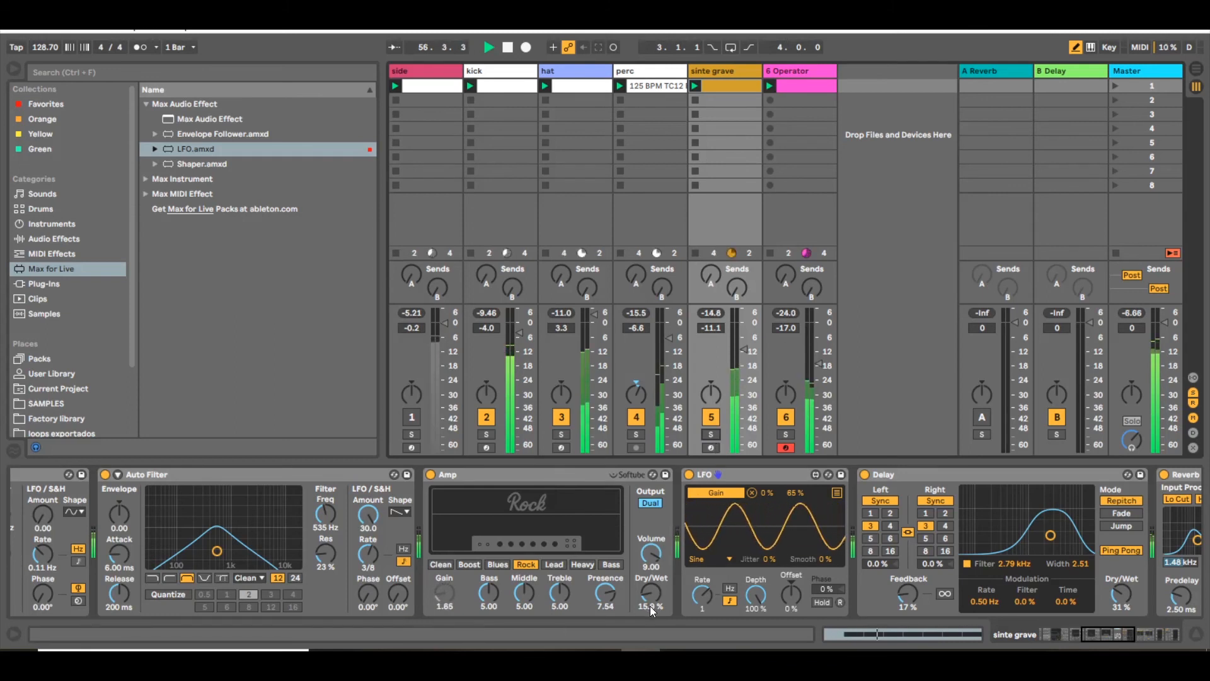
pyautogui.click(716, 434)
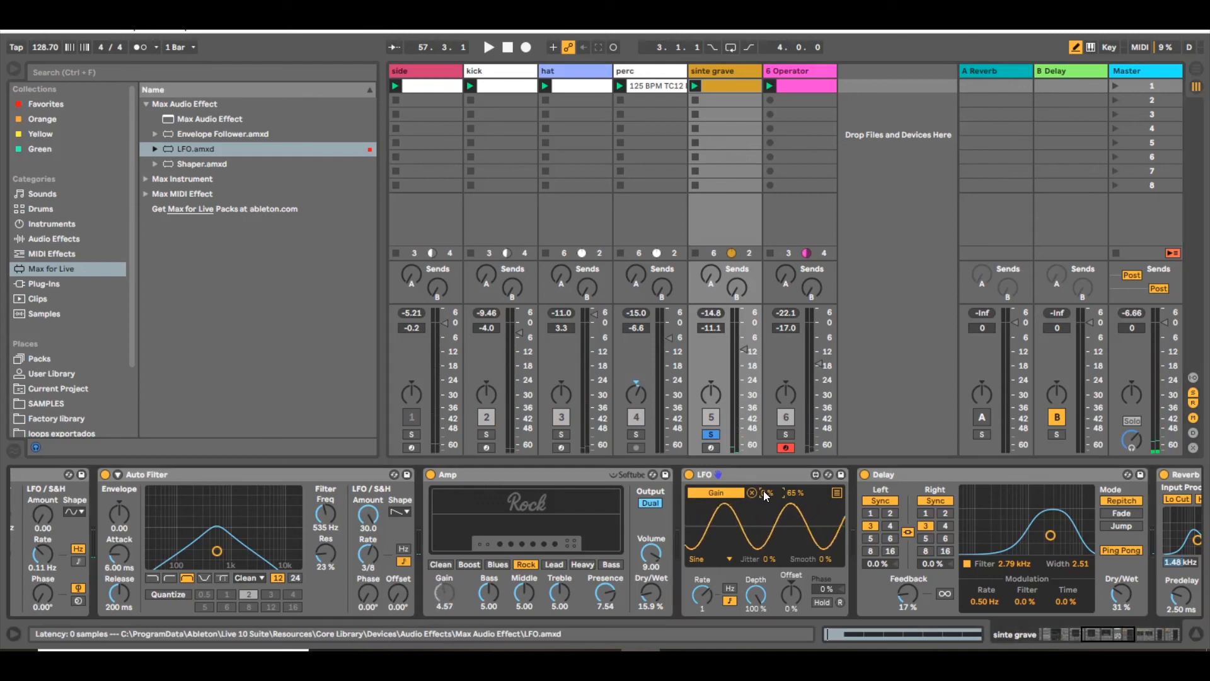
# - Raise the LFO's minimum modulation of the Amp's Gain to 26% and listen to sinte grave soloed and in the full mix
pyautogui.click(437, 590)
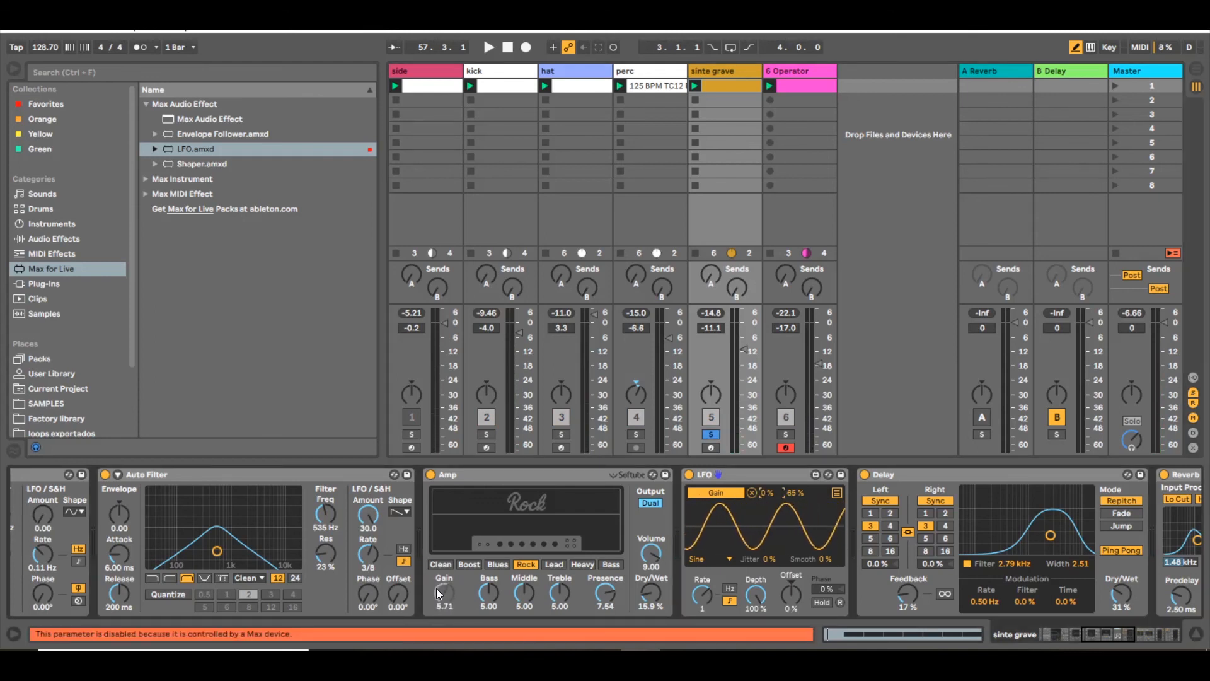
pyautogui.click(440, 596)
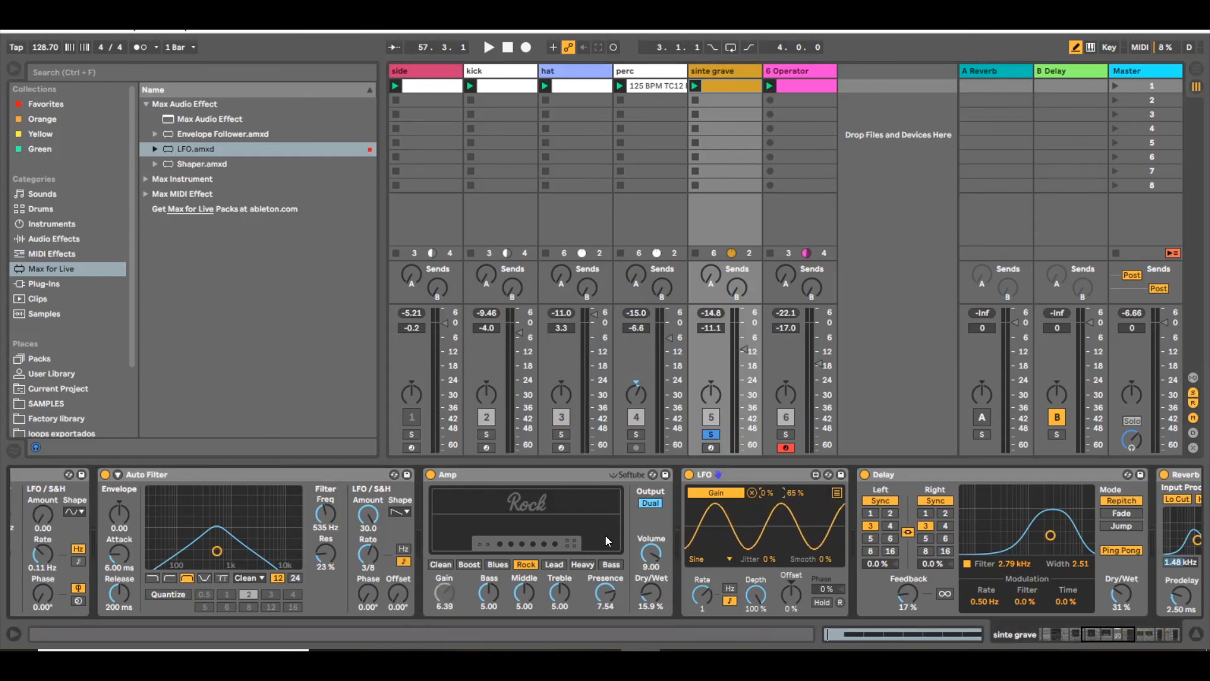
pyautogui.moveTo(766, 494); pyautogui.dragTo(761, 537)
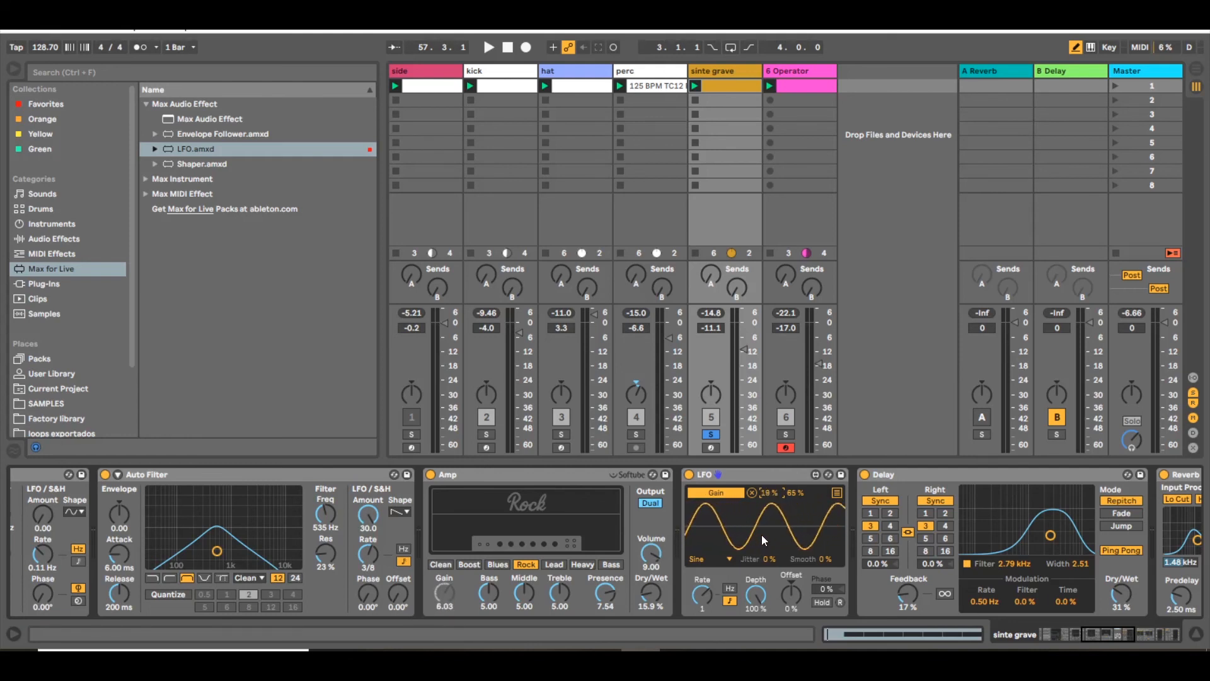
pyautogui.moveTo(762, 536); pyautogui.dragTo(762, 540)
pyautogui.press('space')
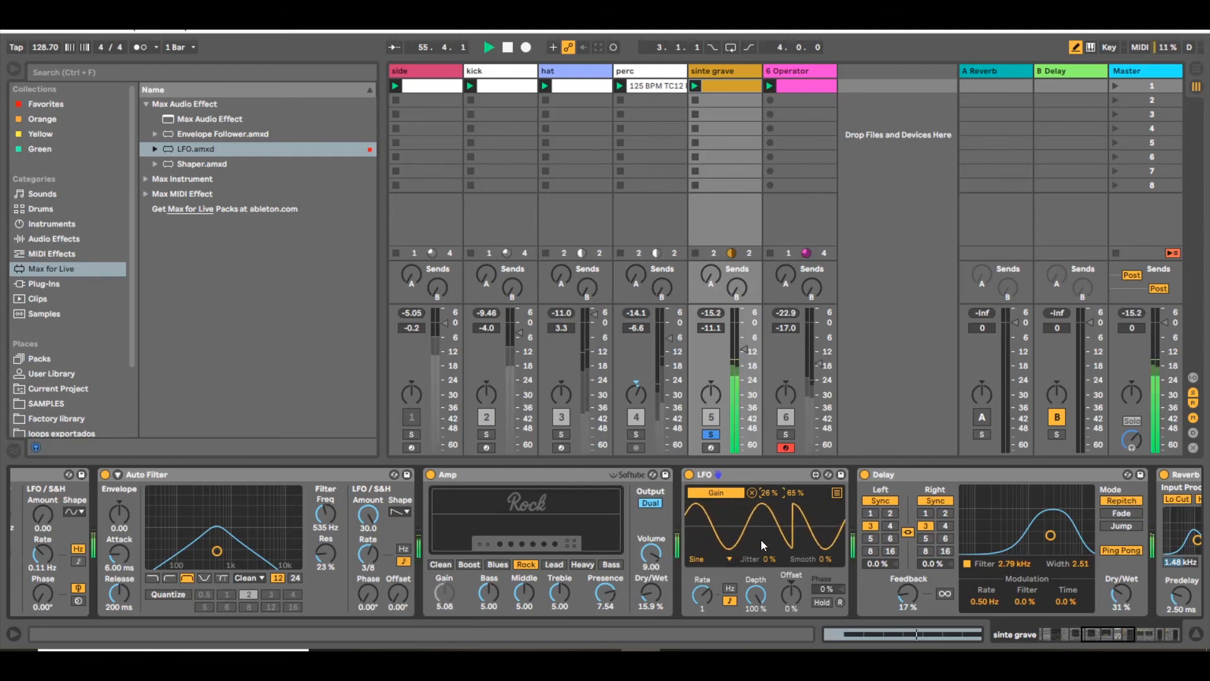
pyautogui.click(711, 435)
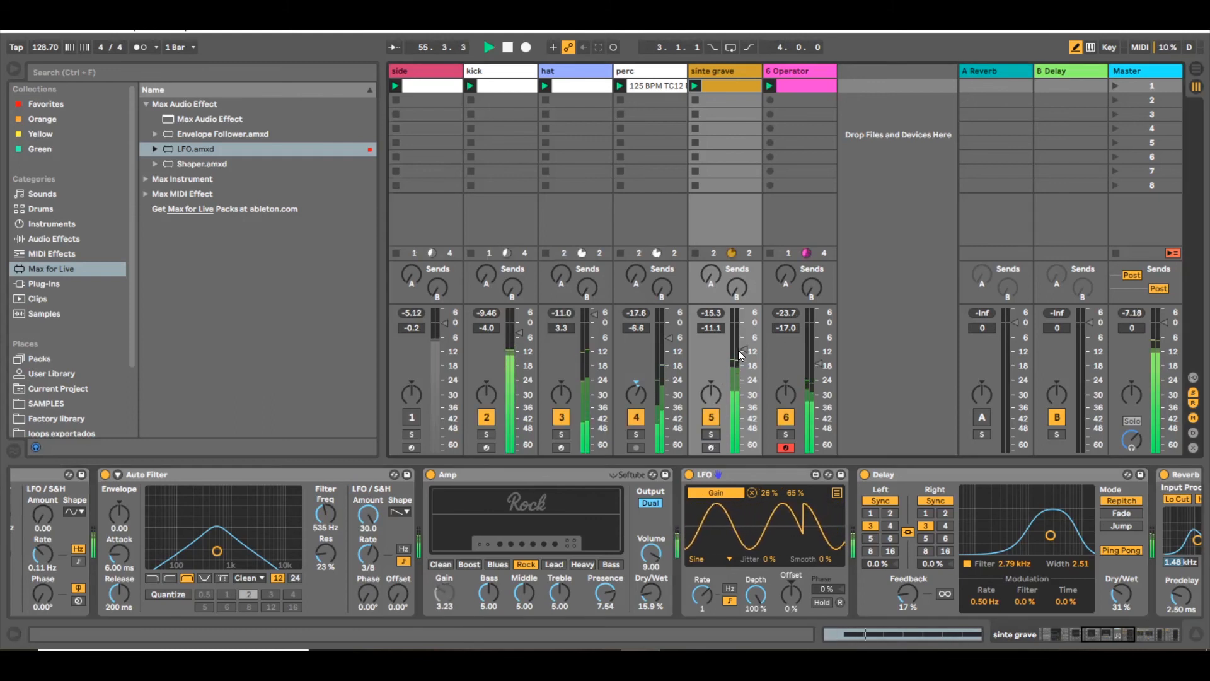